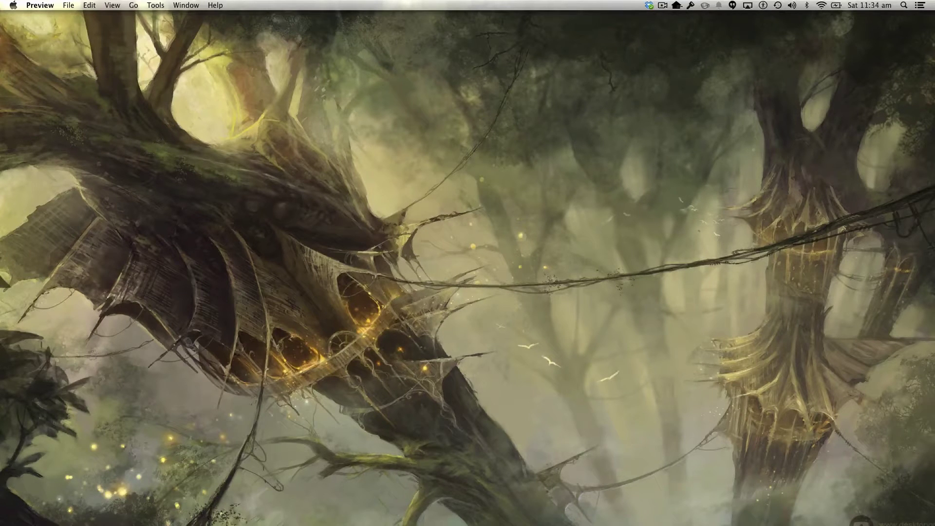
# Centre and enlarge the low-poly tree reference image in Preview, then minimize it.
pyautogui.moveTo(934, 91); pyautogui.dragTo(601, 68)
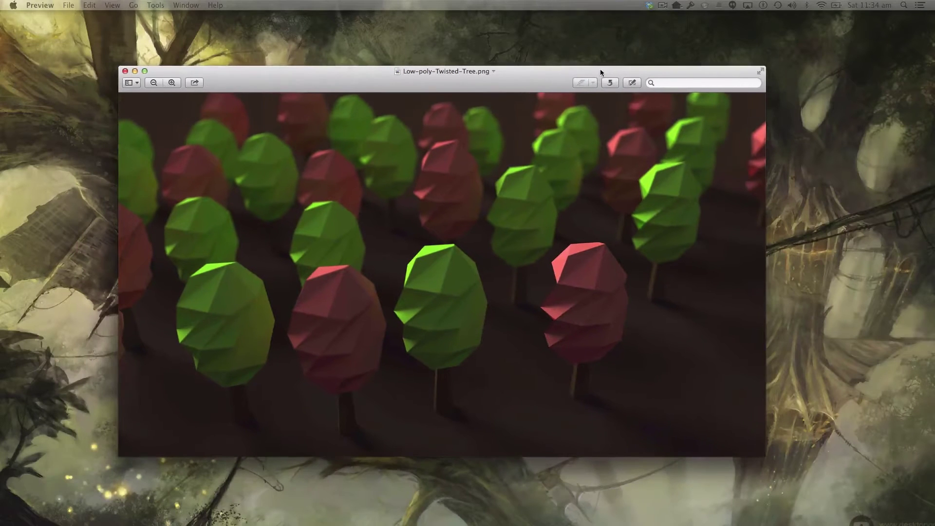
pyautogui.click(145, 71)
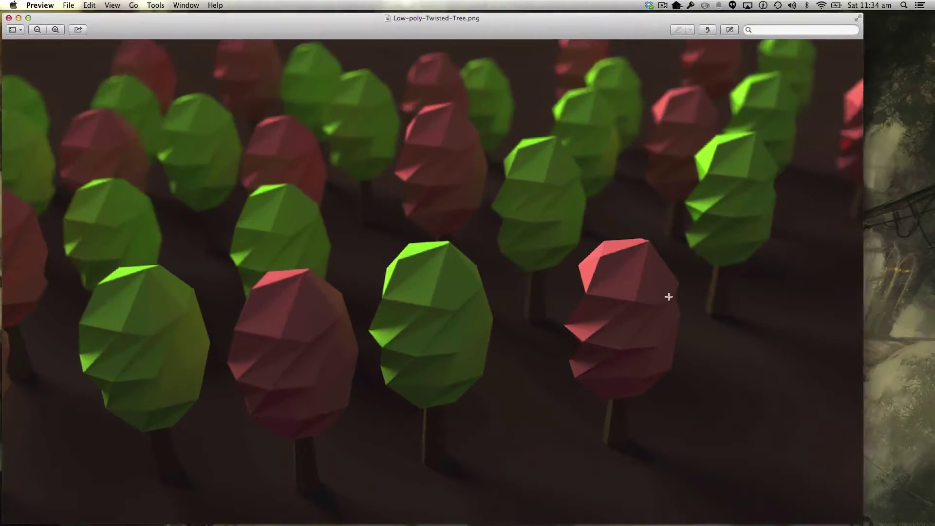
pyautogui.click(18, 18)
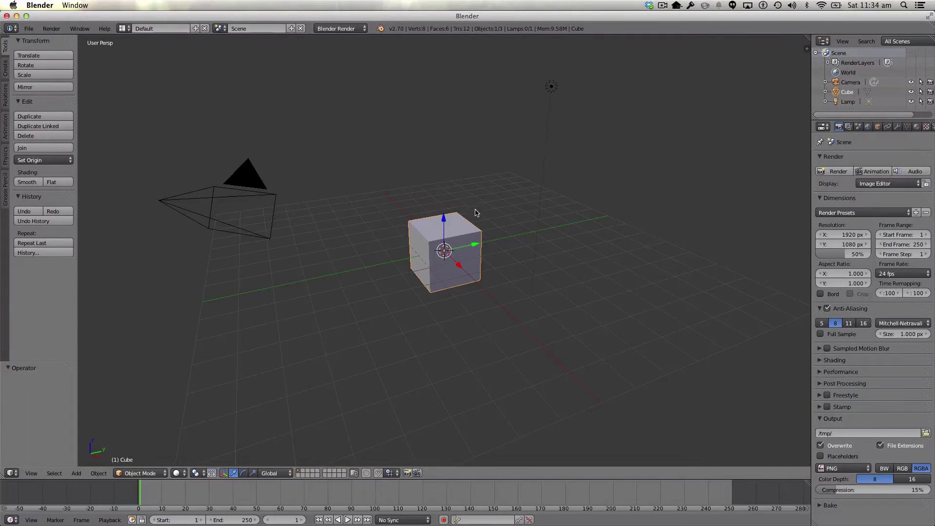
# Box-select and delete the default cube and lamp, then switch to front orthographic view.
pyautogui.press('b')
pyautogui.moveTo(381, 50); pyautogui.dragTo(665, 420)
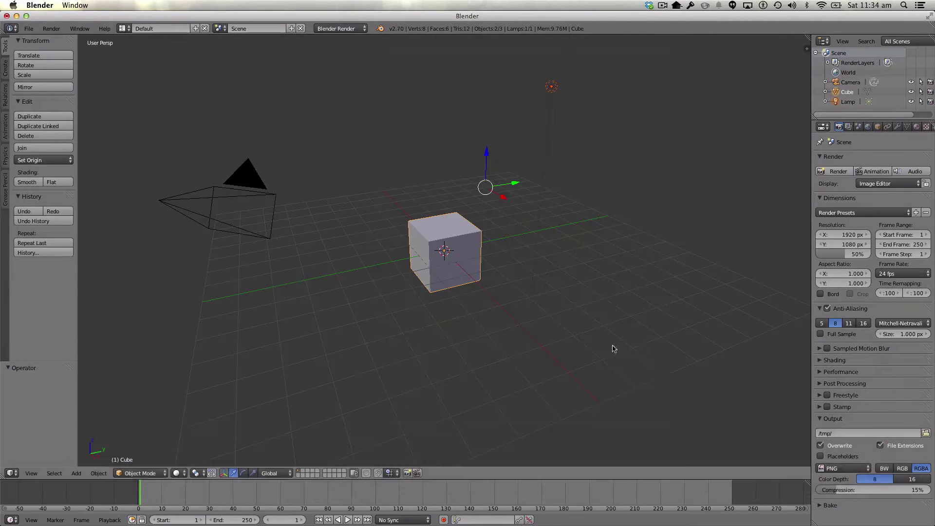
pyautogui.press('x')
pyautogui.click(564, 315)
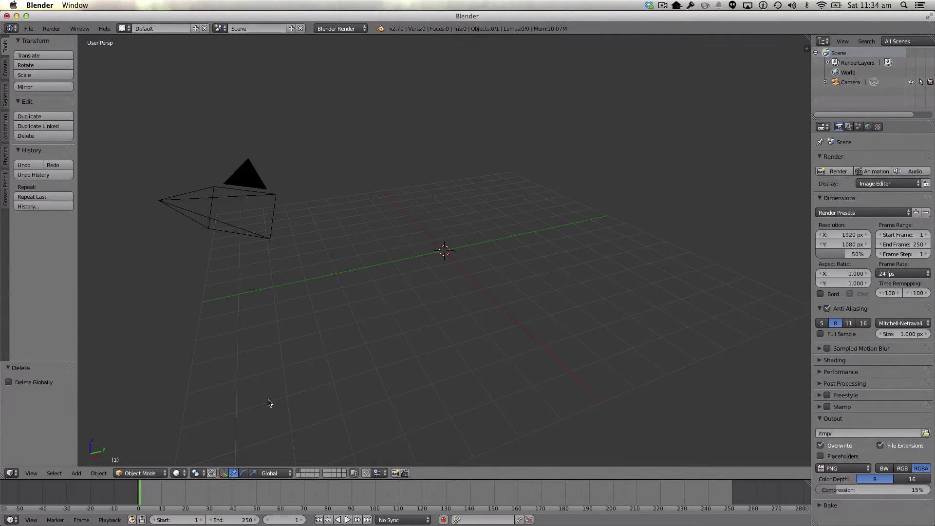
pyautogui.press('1')
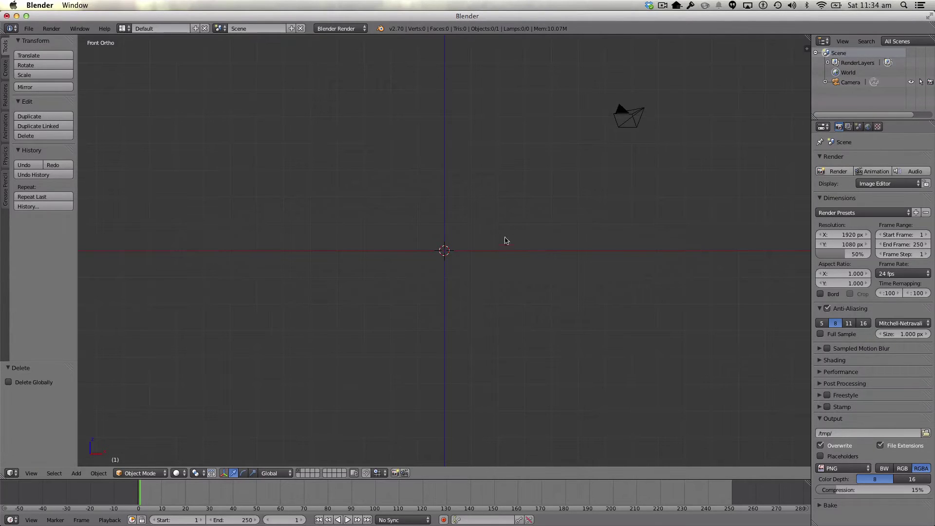
# Add an icosphere at the scene centre and stretch it vertically along Z.
pyautogui.hotkey('shift', 'a')
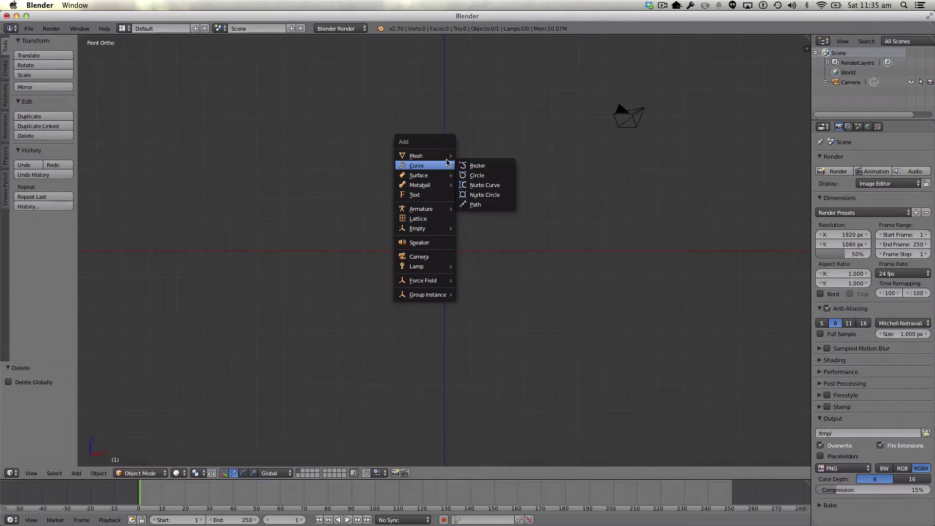
pyautogui.moveTo(446, 155)
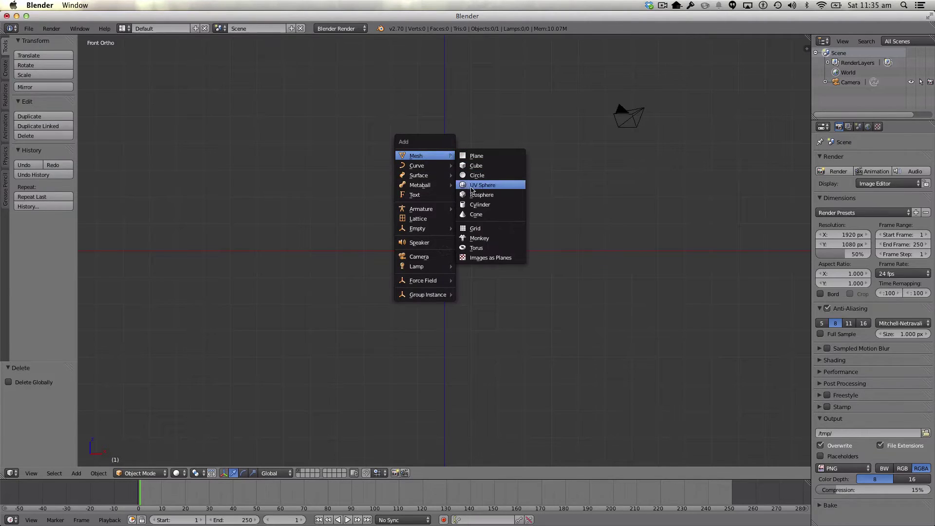
pyautogui.click(468, 195)
pyautogui.press('s')
pyautogui.press('z')
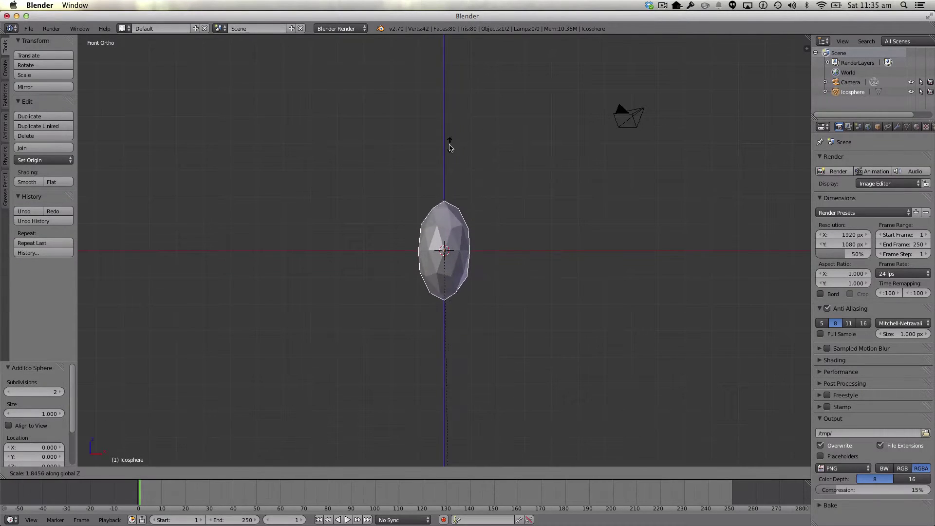
pyautogui.click(468, 164)
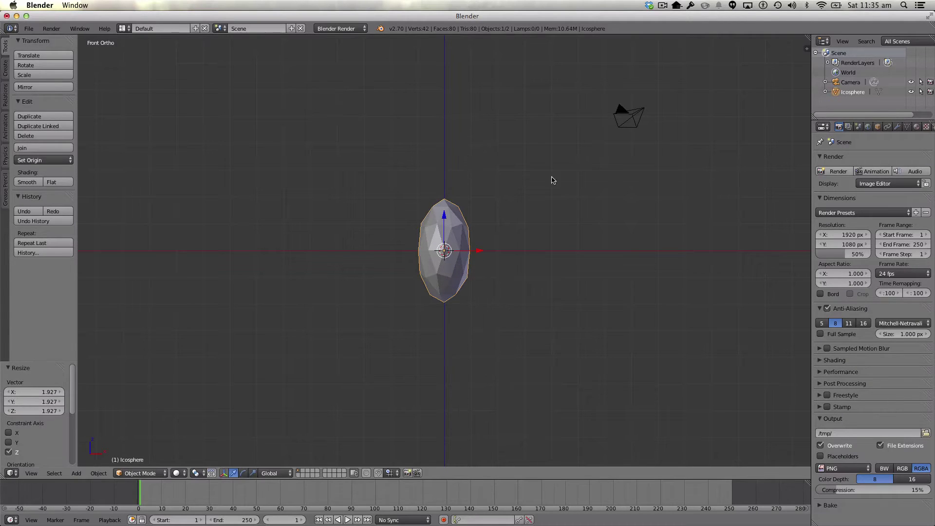
# Widen the icosphere along X and scale it along Y to 1.279.
pyautogui.moveTo(668, 263); pyautogui.dragTo(613, 330, button='middle')
pyautogui.press('s')
pyautogui.press('x')
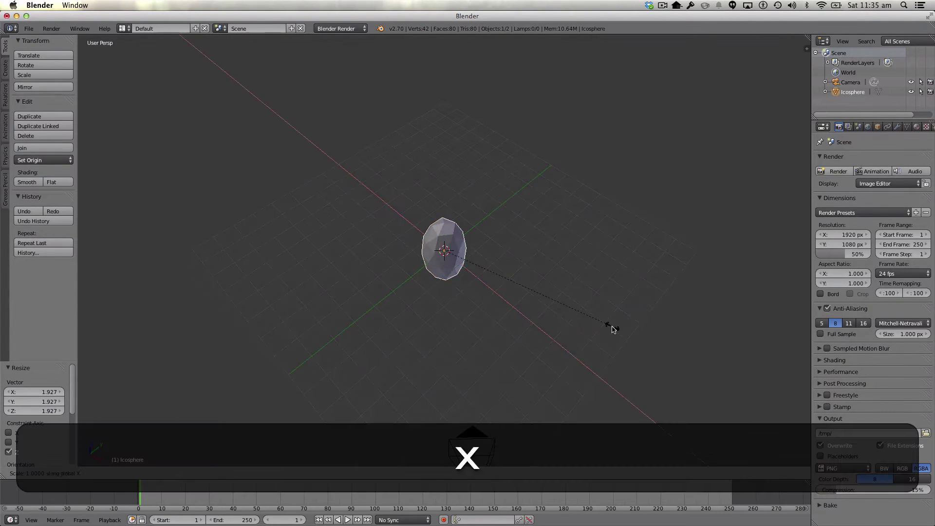
pyautogui.click(647, 372)
pyautogui.press('s')
pyautogui.press('y')
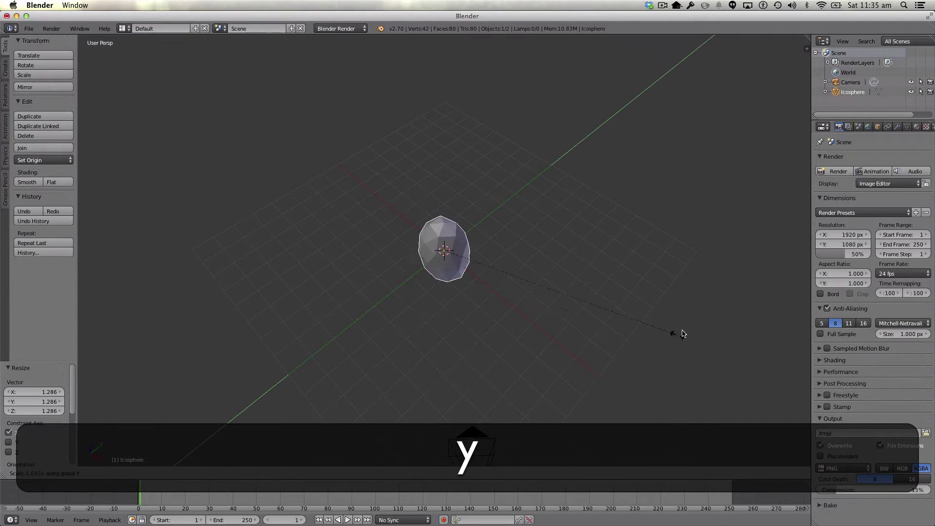
pyautogui.click(746, 257)
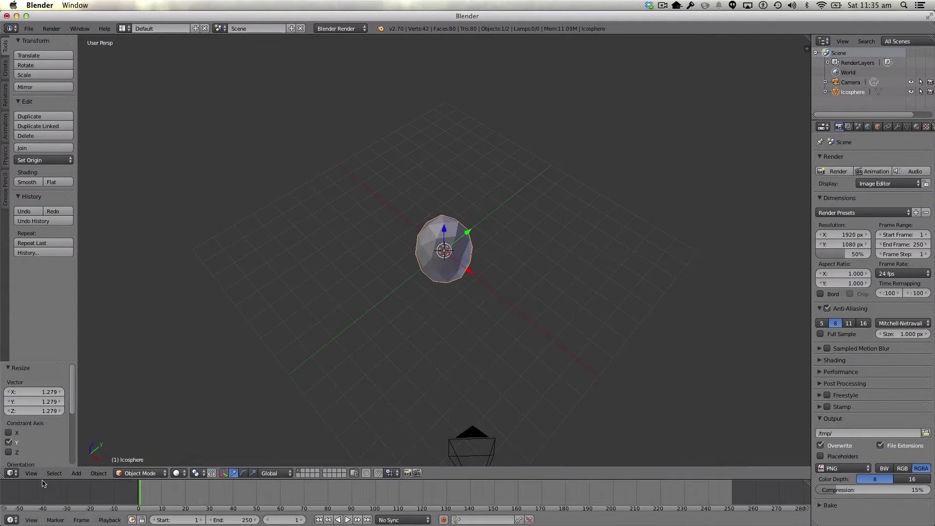
# Narrow the icosphere along X and along Y to 0.886 for a slim egg shape.
pyautogui.press('i')
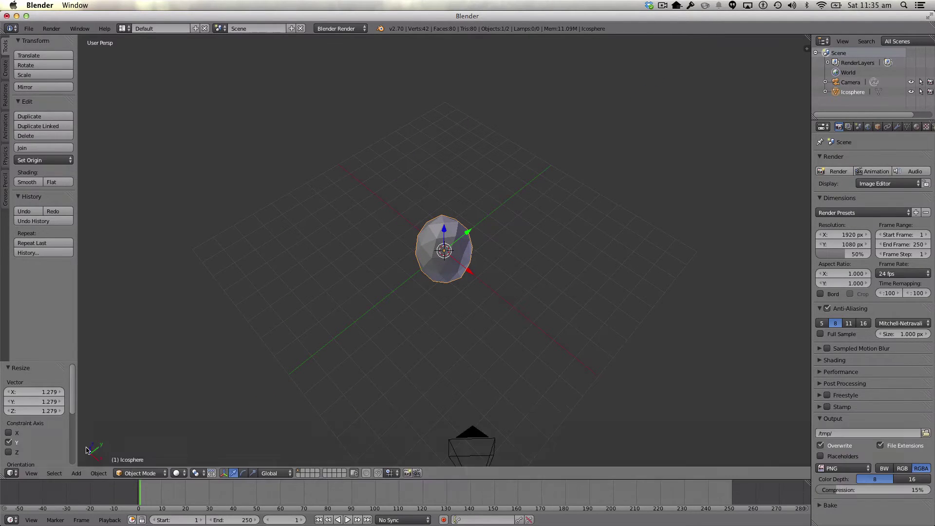
pyautogui.press('KP_1')
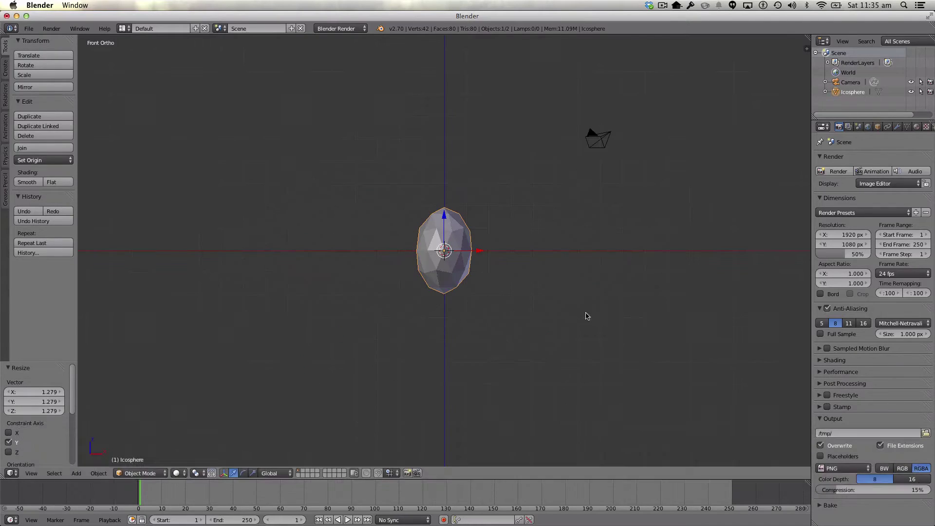
pyautogui.press('s')
pyautogui.press('x')
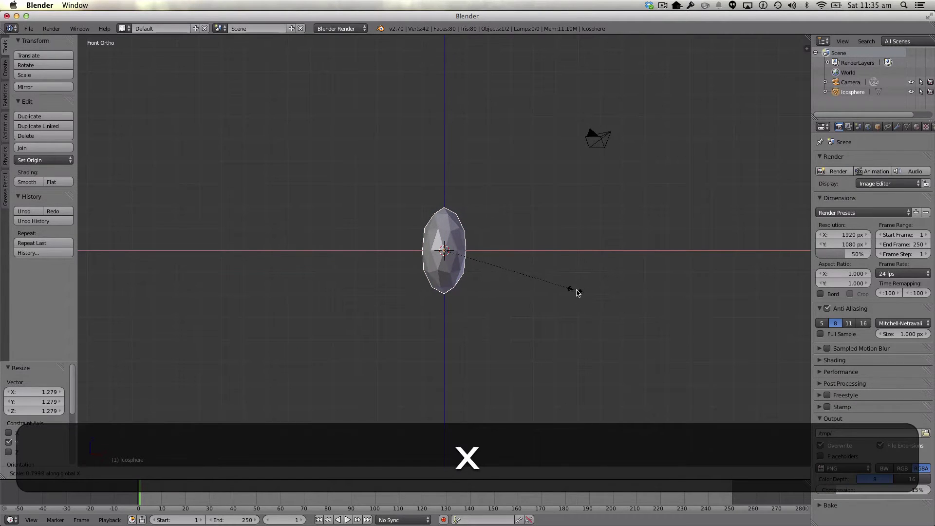
pyautogui.click(580, 293)
pyautogui.moveTo(580, 293); pyautogui.dragTo(455, 355, button='middle')
pyautogui.press('s')
pyautogui.press('y')
pyautogui.click(435, 341)
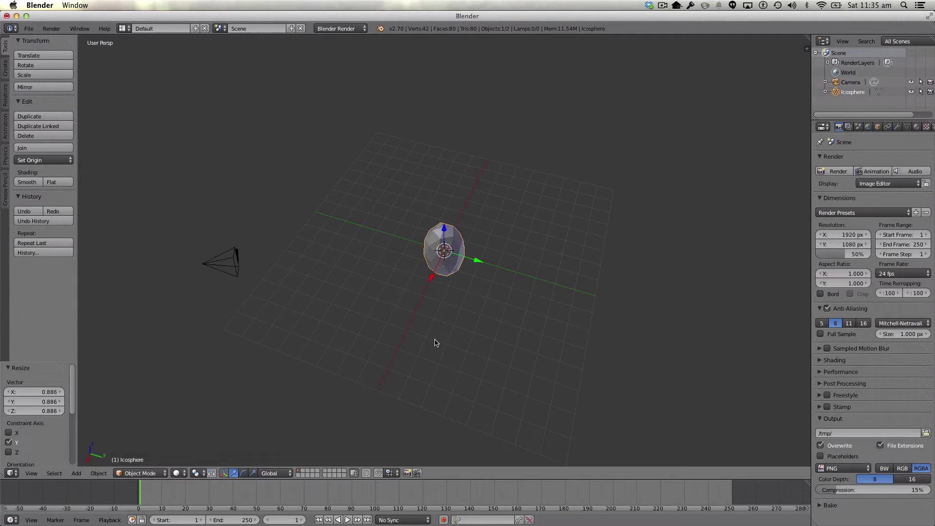
pyautogui.press('1')
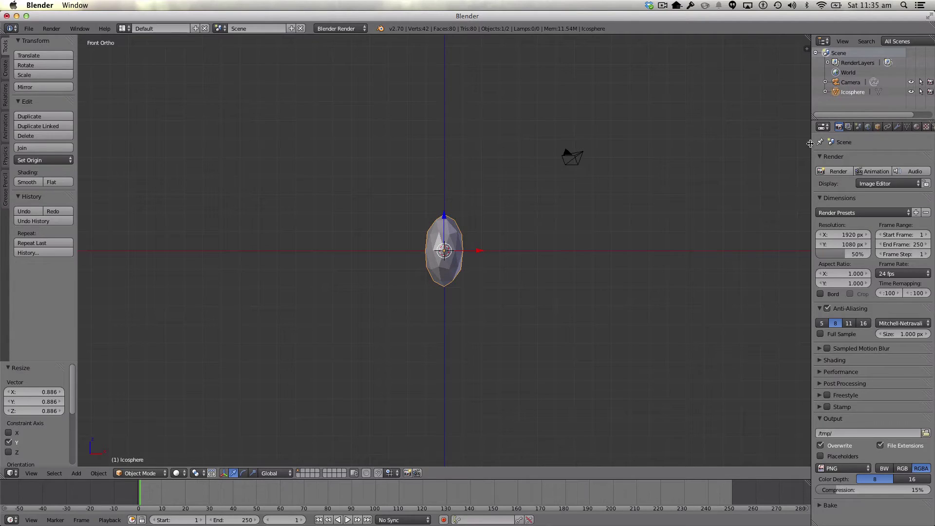
# Add a Decimate modifier to the icosphere with ratio 0.6388 and apply it.
pyautogui.moveTo(813, 142); pyautogui.dragTo(771, 142)
pyautogui.click(858, 126)
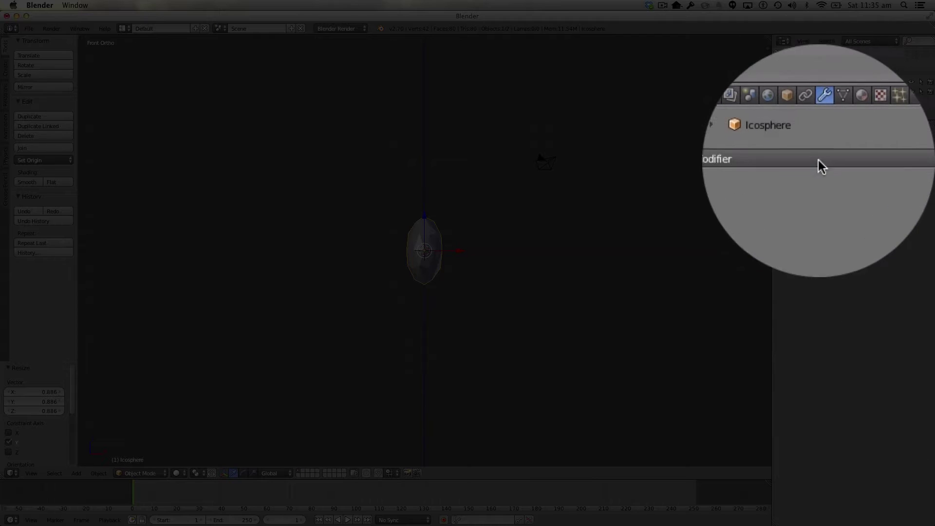
pyautogui.click(818, 160)
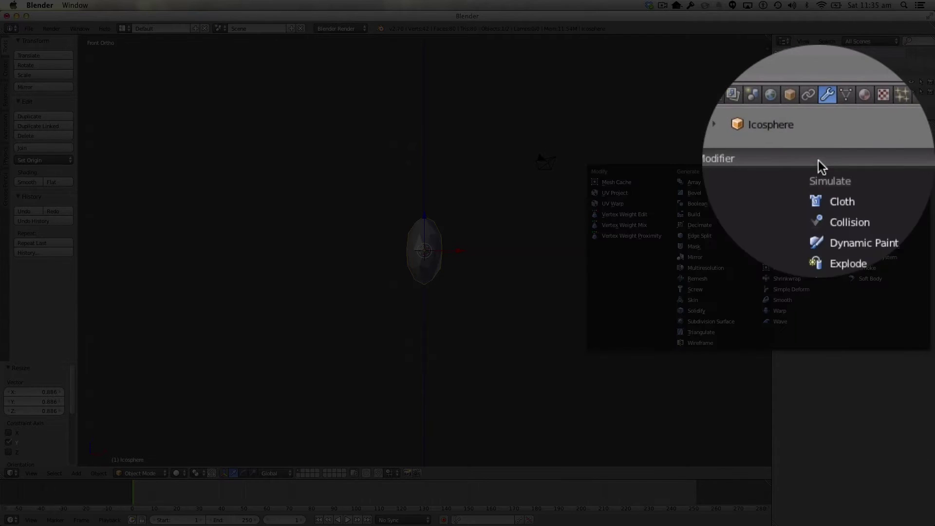
pyautogui.click(723, 220)
pyautogui.moveTo(819, 216); pyautogui.dragTo(771, 216)
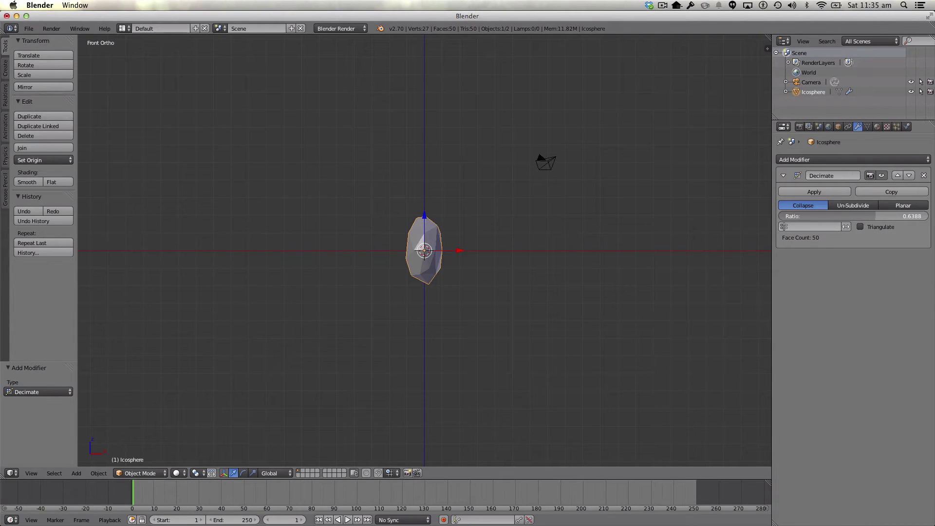
pyautogui.click(881, 215)
pyautogui.press('Return')
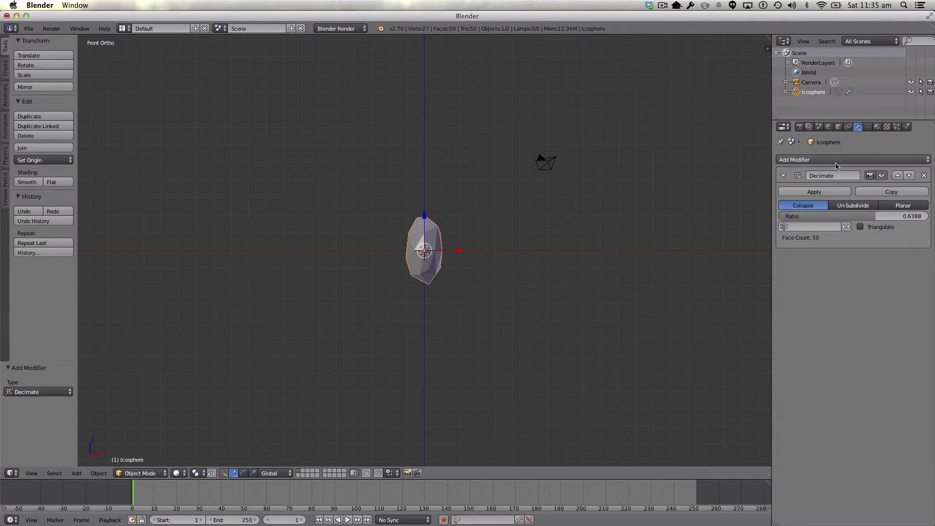
pyautogui.click(815, 192)
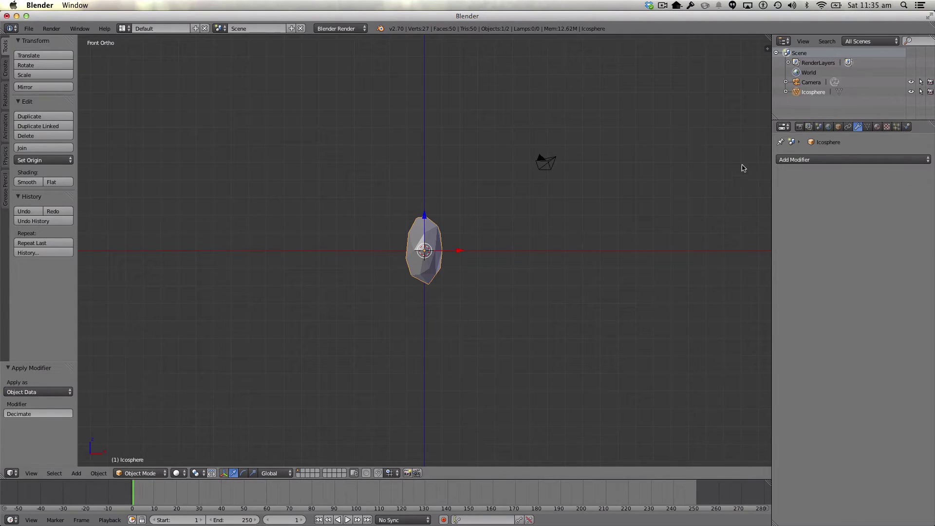
# Add a Simple Deform modifier in Twist mode to the canopy and tune its angle to 205°.
pyautogui.click(847, 159)
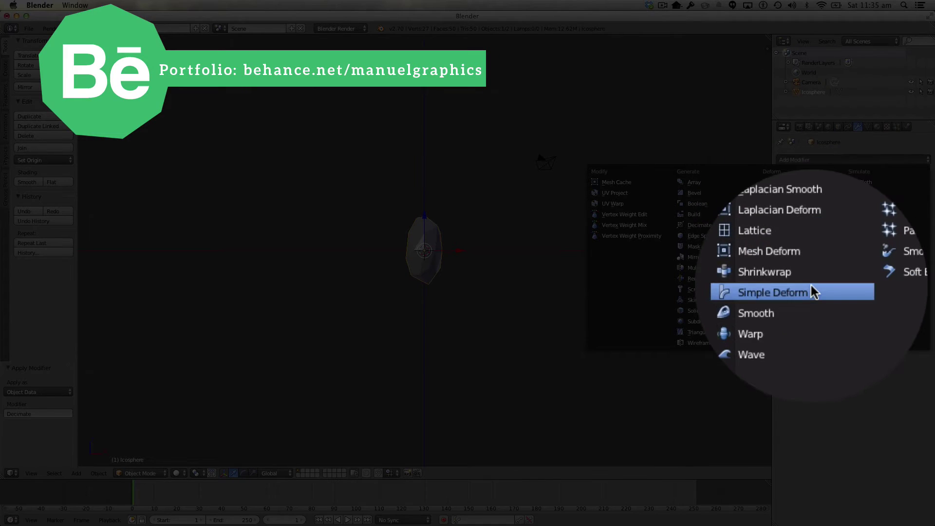
pyautogui.click(811, 285)
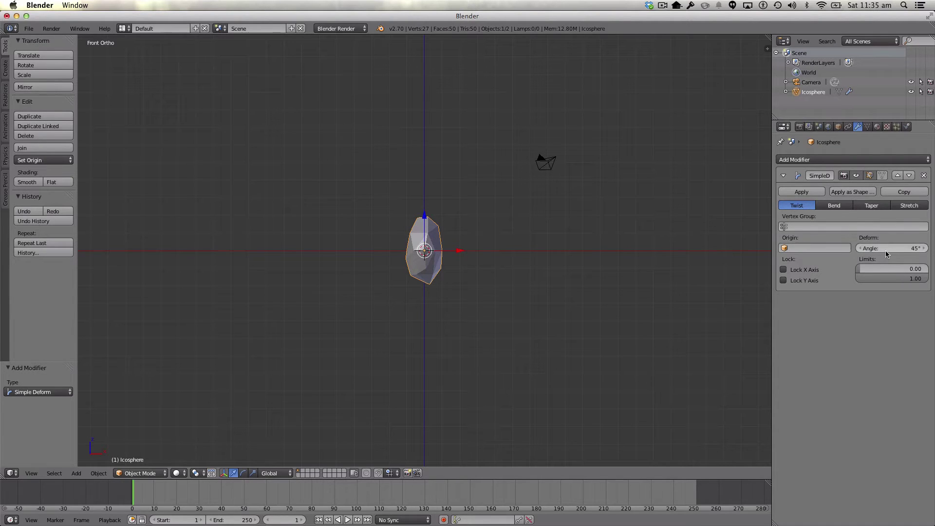
pyautogui.moveTo(885, 249); pyautogui.dragTo(910, 249)
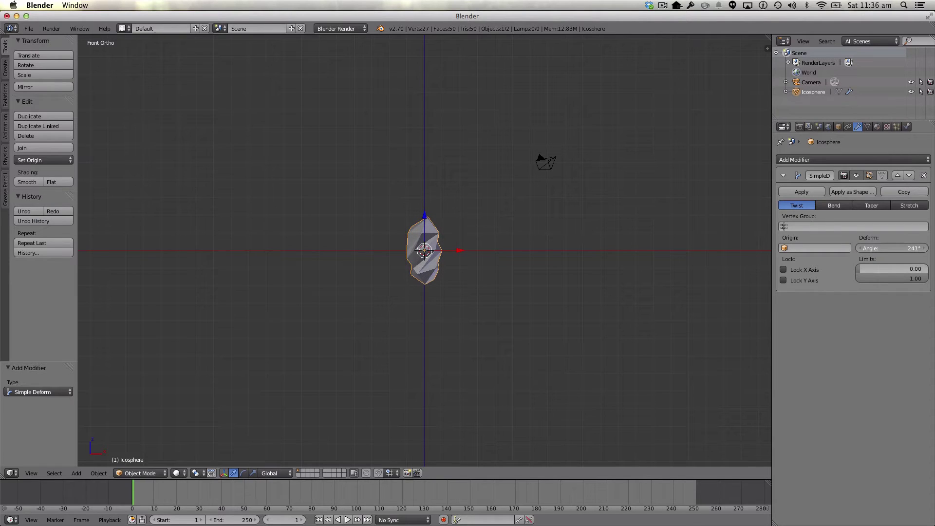
pyautogui.moveTo(618, 258); pyautogui.dragTo(498, 288, button='middle')
pyautogui.moveTo(880, 248); pyautogui.dragTo(869, 248)
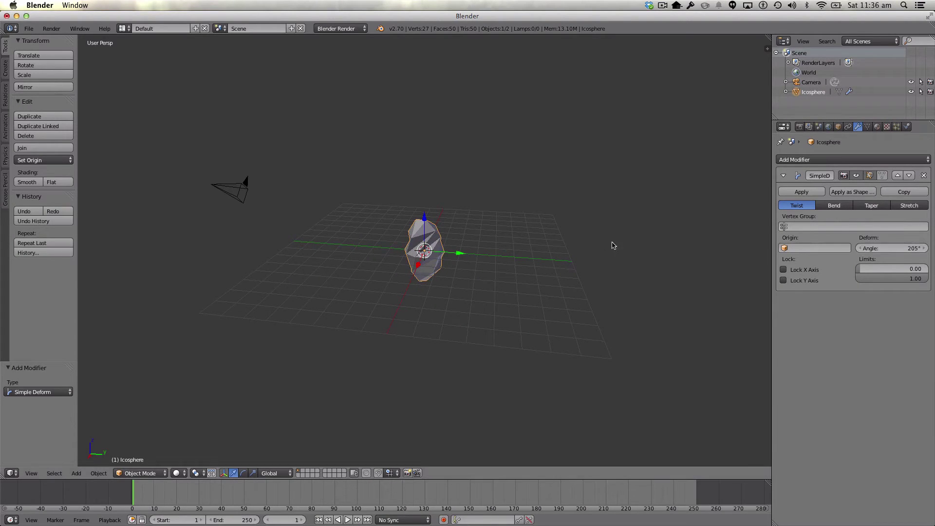
pyautogui.moveTo(606, 247); pyautogui.dragTo(403, 243, button='middle')
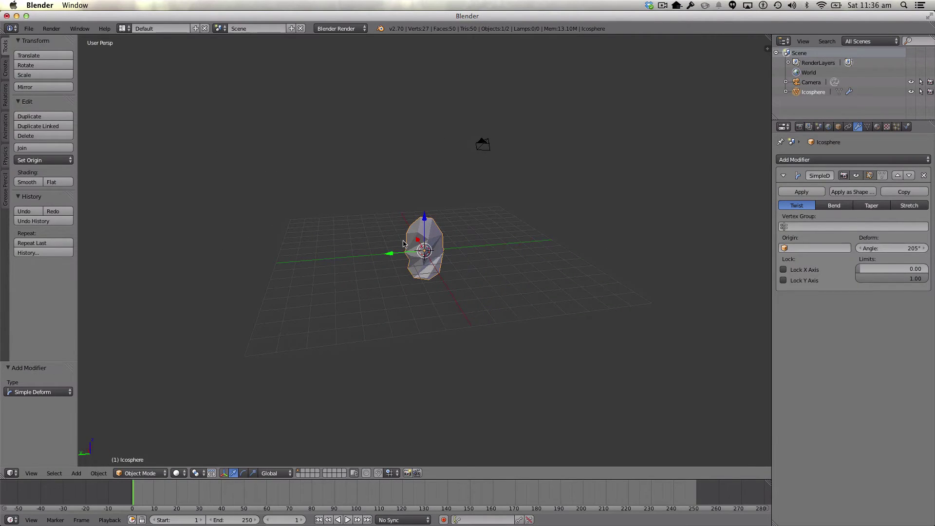
# In front orthographic view, move the twisted icosphere up along Z to 3.3.
pyautogui.press('Tab')
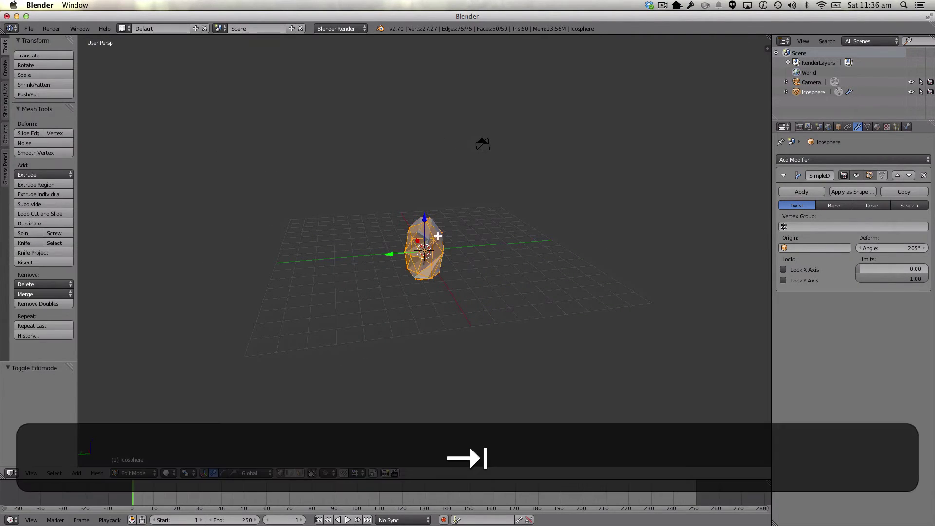
pyautogui.press('Tab')
pyautogui.moveTo(448, 237); pyautogui.dragTo(302, 258, button='middle')
pyautogui.press('KP_1')
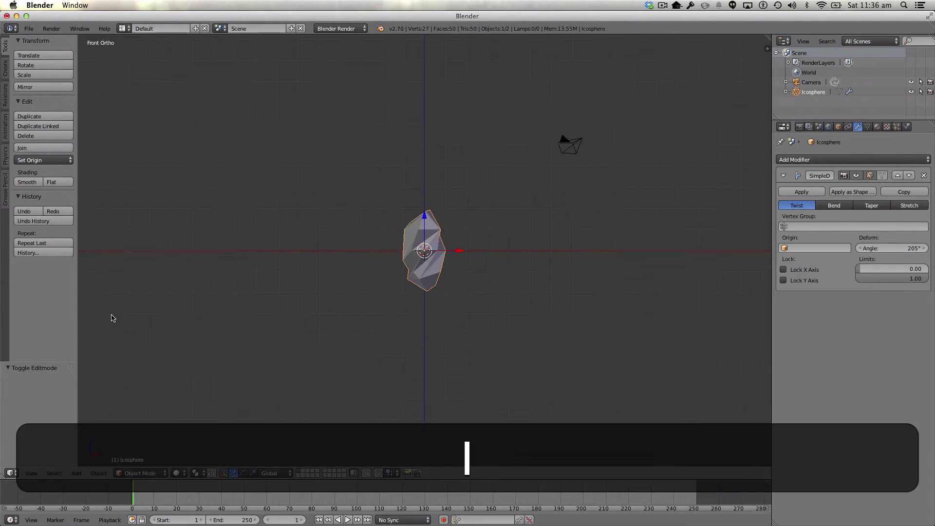
pyautogui.moveTo(428, 219); pyautogui.dragTo(428, 149)
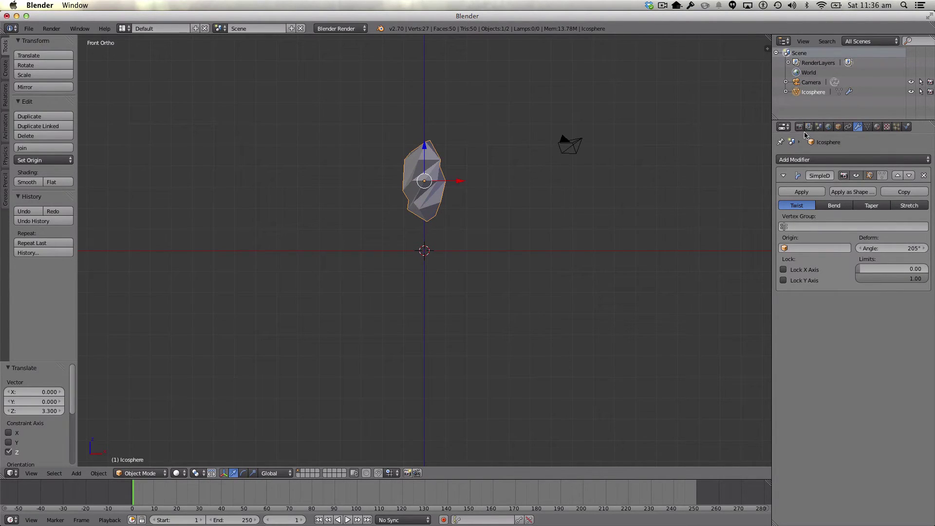
# Create a new material for the icosphere and switch the render engine to Cycles Render.
pyautogui.click(878, 127)
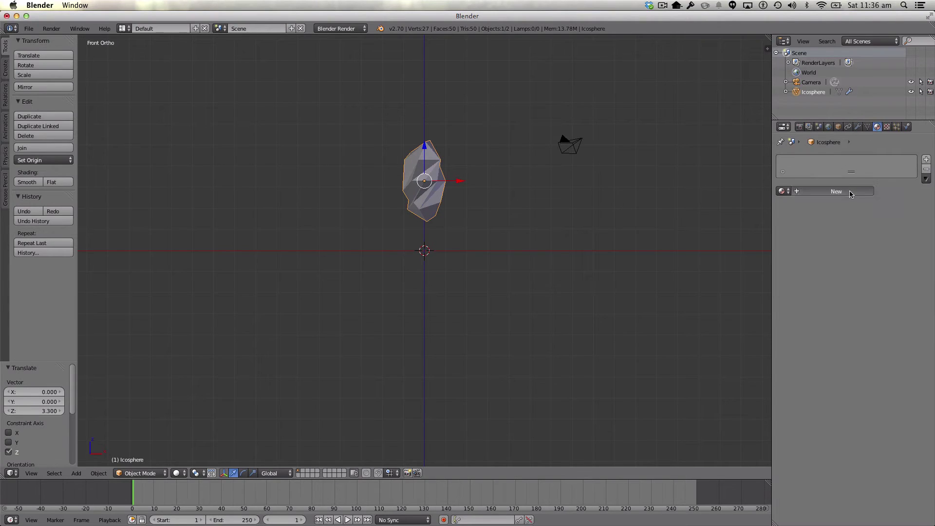
pyautogui.click(854, 202)
pyautogui.click(341, 29)
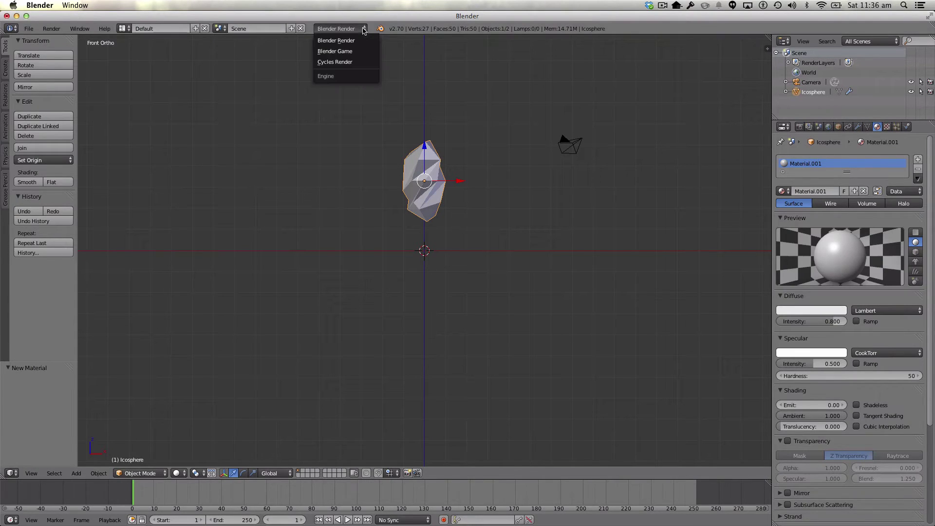
pyautogui.click(347, 63)
# Enable Use Nodes, set the surface colour to yellow-green, and match the viewport colour.
pyautogui.click(866, 245)
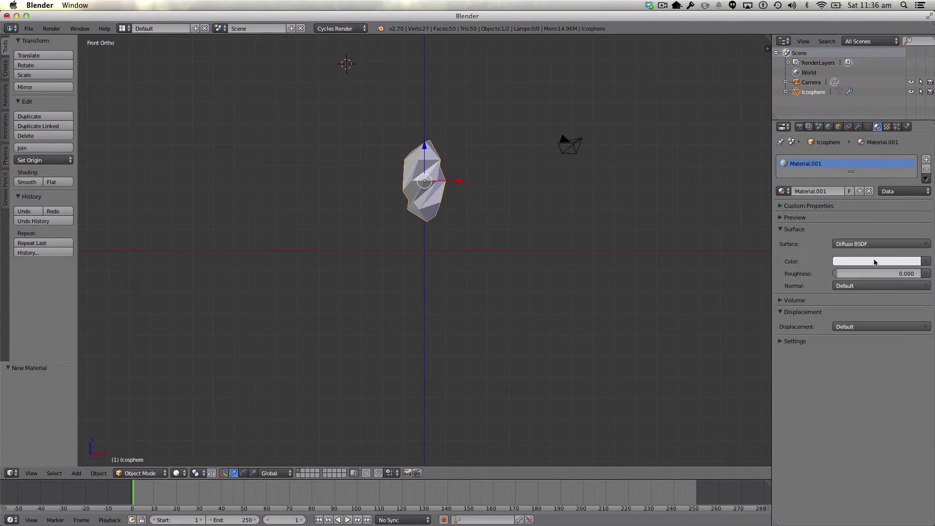
pyautogui.click(858, 262)
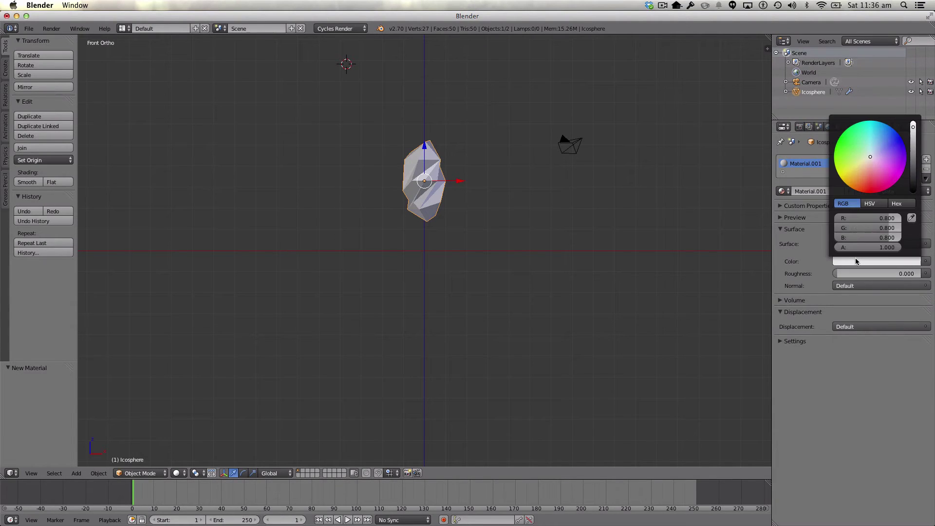
pyautogui.click(838, 157)
pyautogui.moveTo(838, 157); pyautogui.dragTo(838, 164)
pyautogui.click(809, 341)
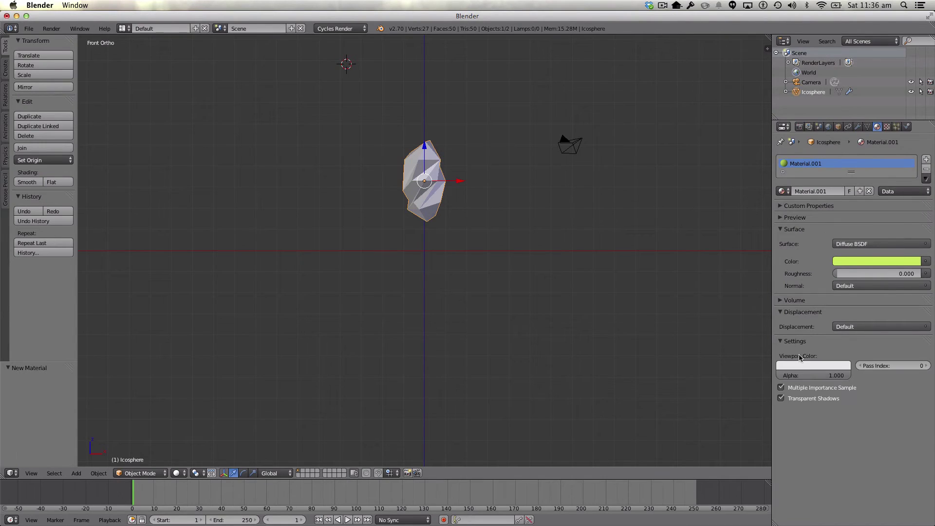
pyautogui.click(801, 365)
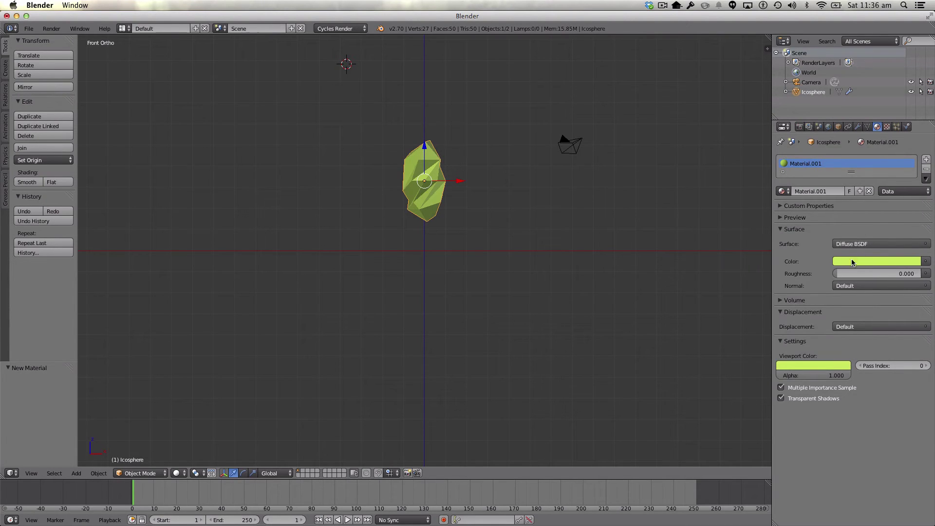
# Show the sidebar and set the 3D cursor's X location to 0.
pyautogui.press('shift')
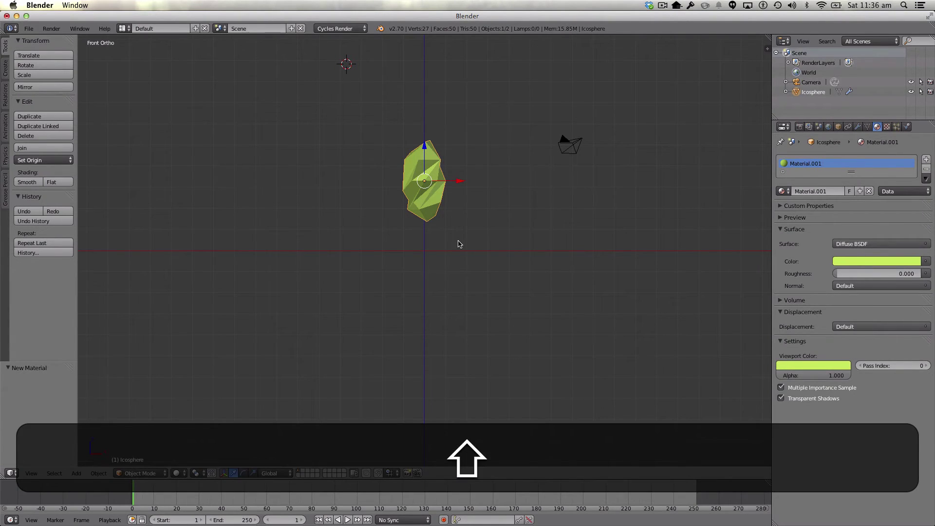
pyautogui.press('n')
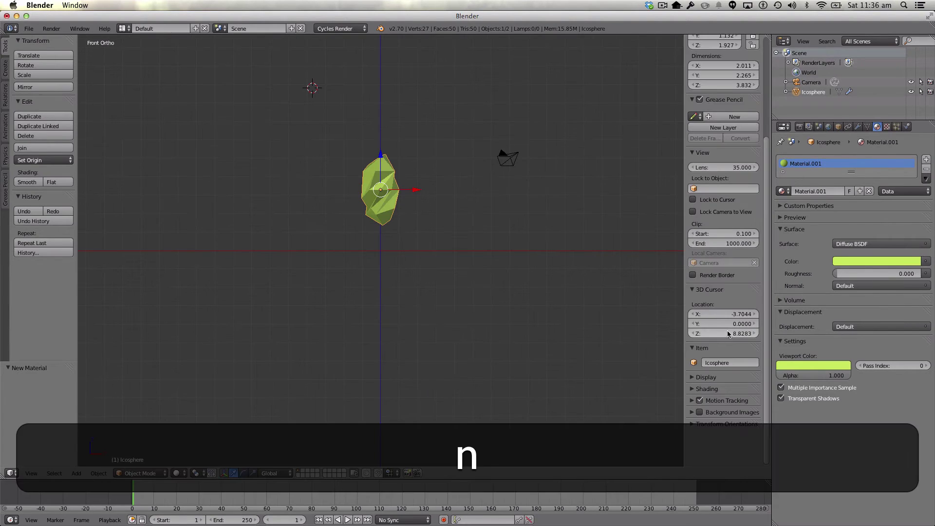
pyautogui.click(739, 313)
pyautogui.write('0')
pyautogui.press('Tab')
pyautogui.press('Tab')
# Zero the cursor's Y and Z, add a 6-vertex cylinder at the origin, and hide the icosphere.
pyautogui.write('0')
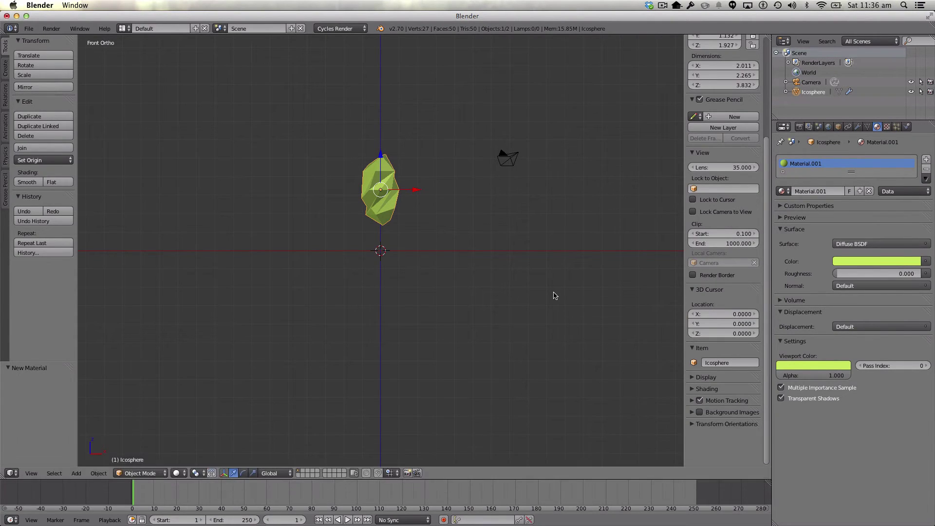
pyautogui.write('n')
pyautogui.hotkey('shift', 'n')
pyautogui.hotkey('shift', 'a')
pyautogui.moveTo(516, 280)
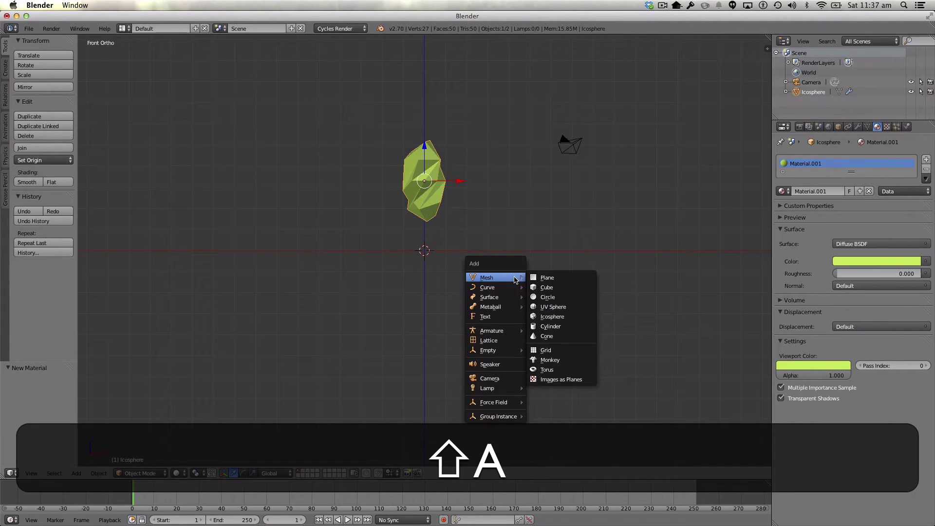
pyautogui.click(551, 327)
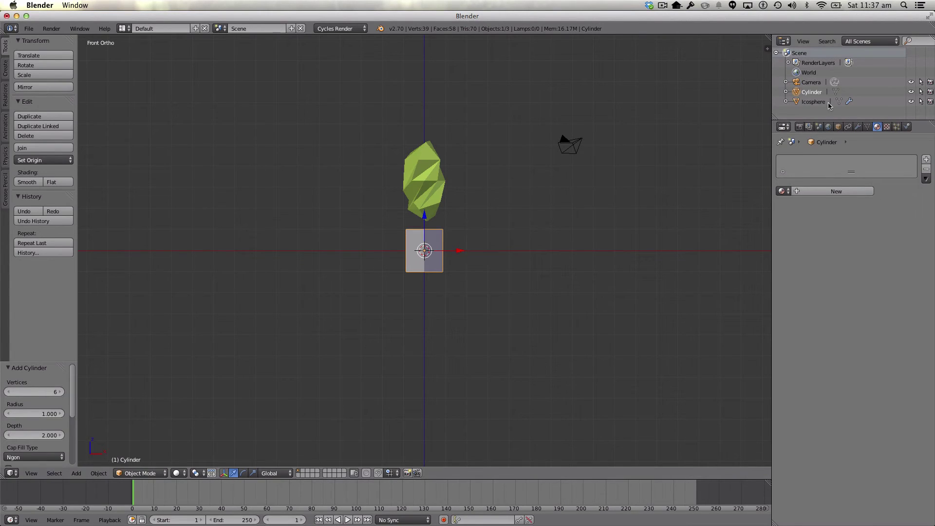
pyautogui.click(912, 101)
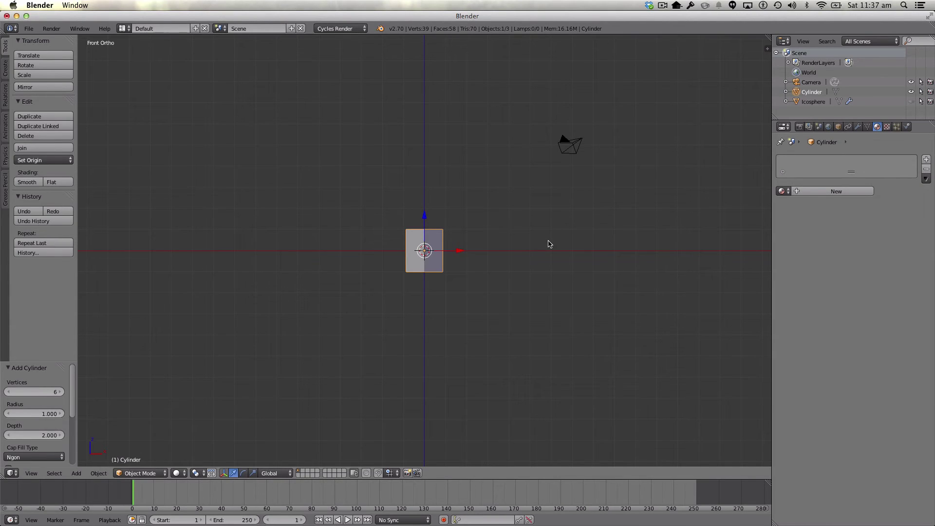
# In top view, thin the cylinder along X and Y, ending with Y at 0.676.
pyautogui.press('KP_4')
pyautogui.press('KP_6')
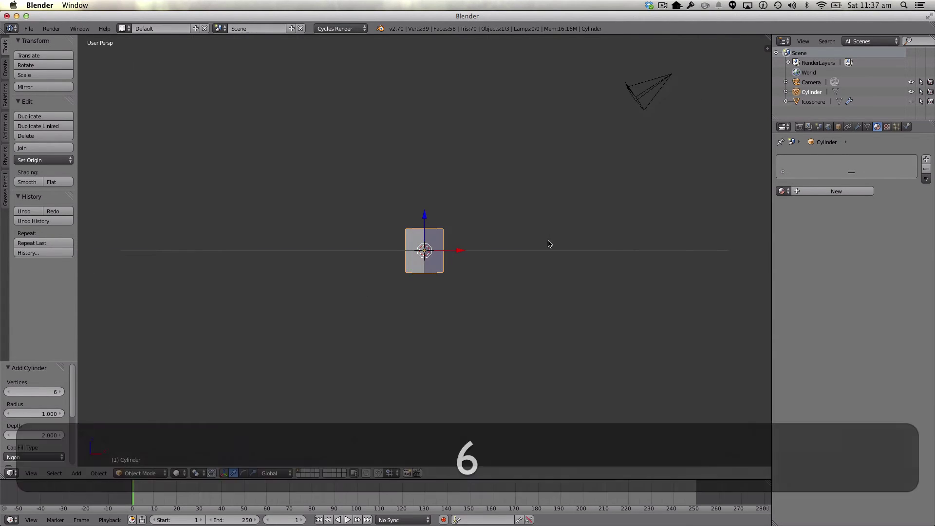
pyautogui.press('KP_8')
pyautogui.press('KP_7')
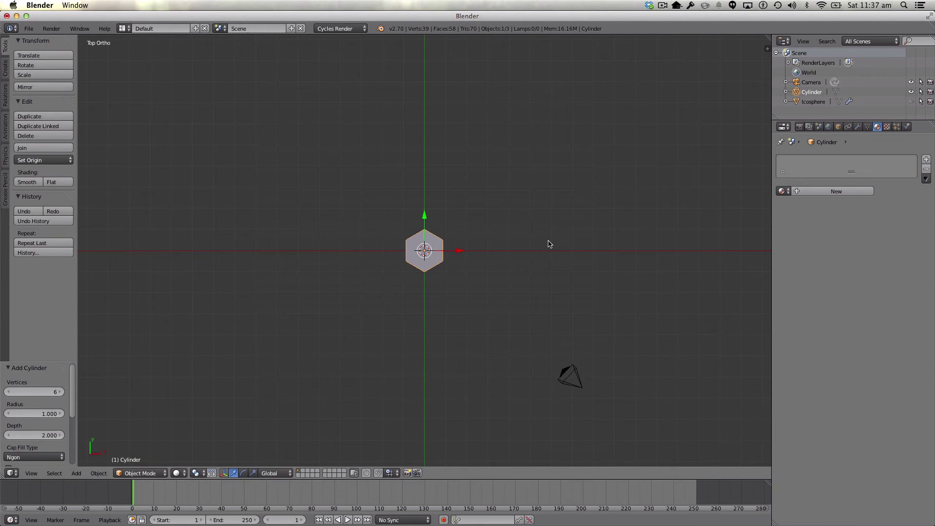
pyautogui.press('s')
pyautogui.press('x')
pyautogui.click(446, 251)
pyautogui.press('s')
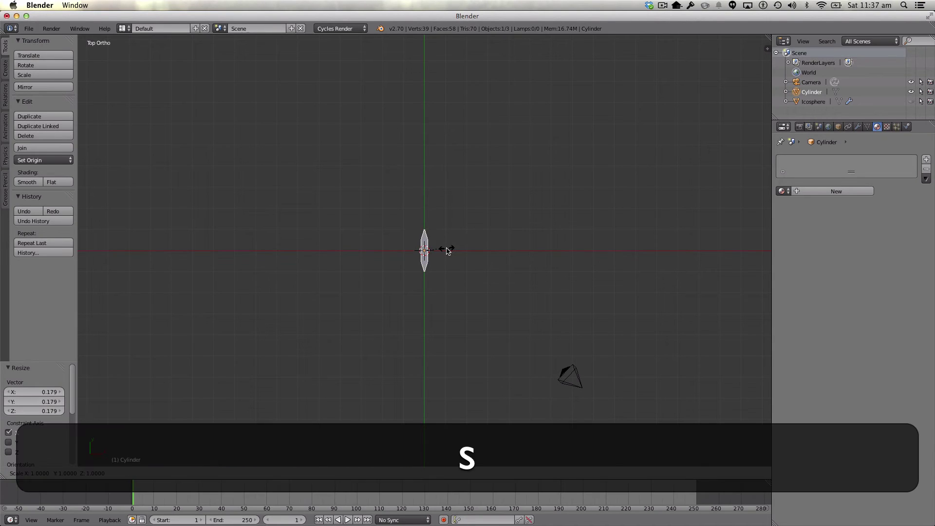
pyautogui.press('y')
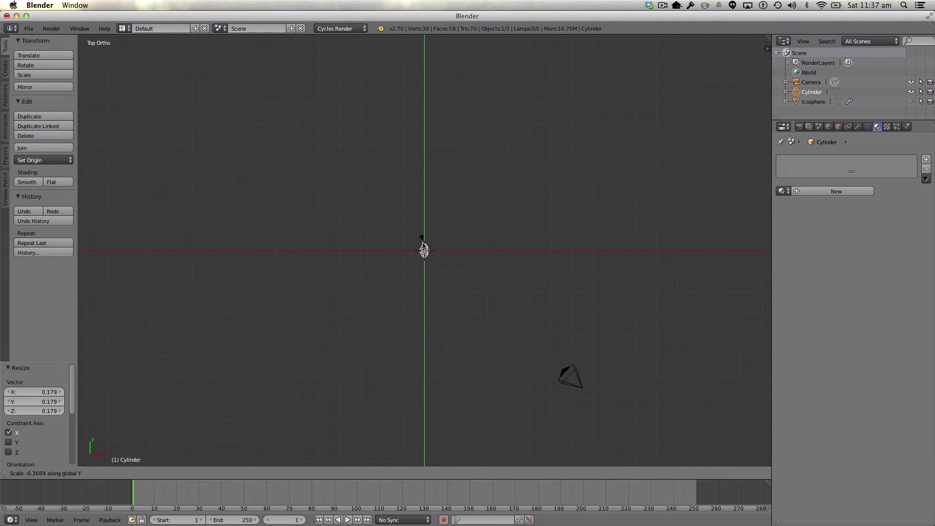
pyautogui.click(422, 248)
pyautogui.press('s')
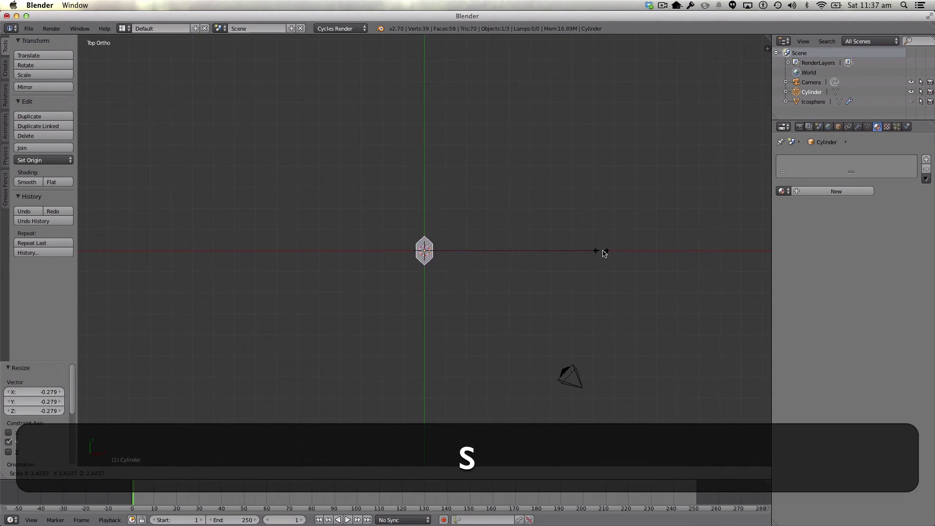
pyautogui.press('y')
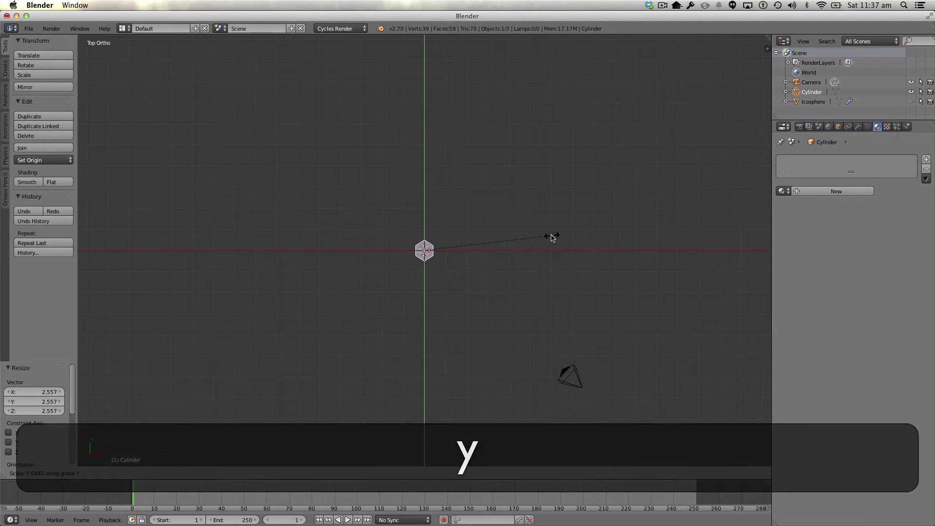
pyautogui.click(550, 238)
# In front view, stretch the cylinder 1.248 along Z.
pyautogui.press('1')
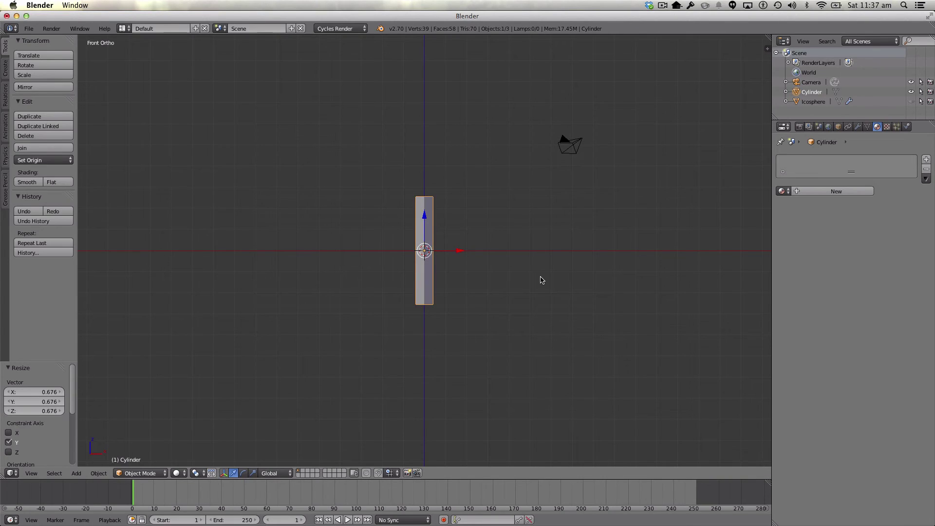
pyautogui.press('s')
pyautogui.press('z')
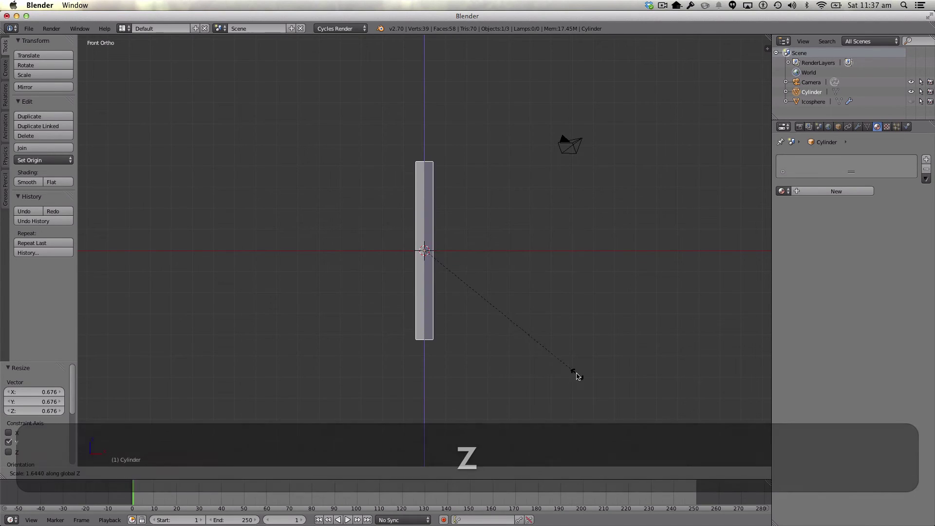
pyautogui.click(554, 330)
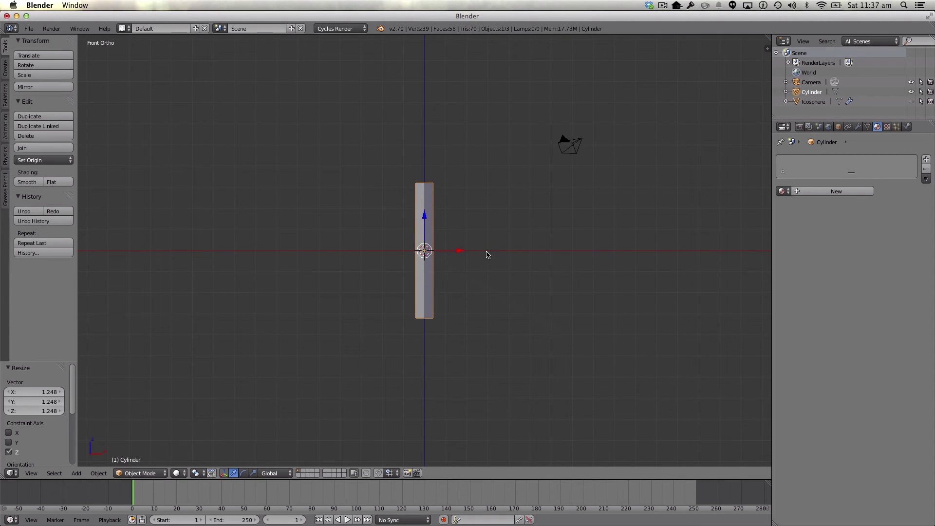
# In wireframe edit mode, scale the trunk's six bottom vertices by 1.413 to flare the base.
pyautogui.press('Tab')
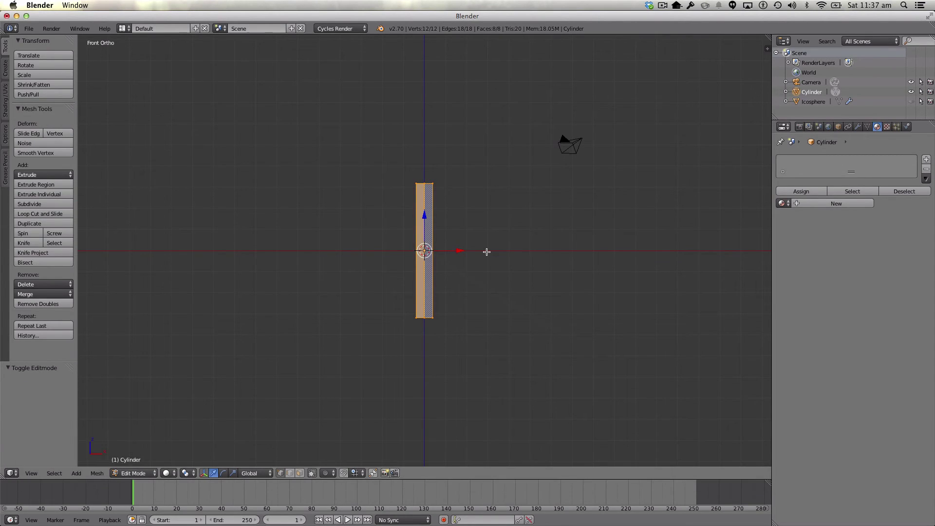
pyautogui.press('z')
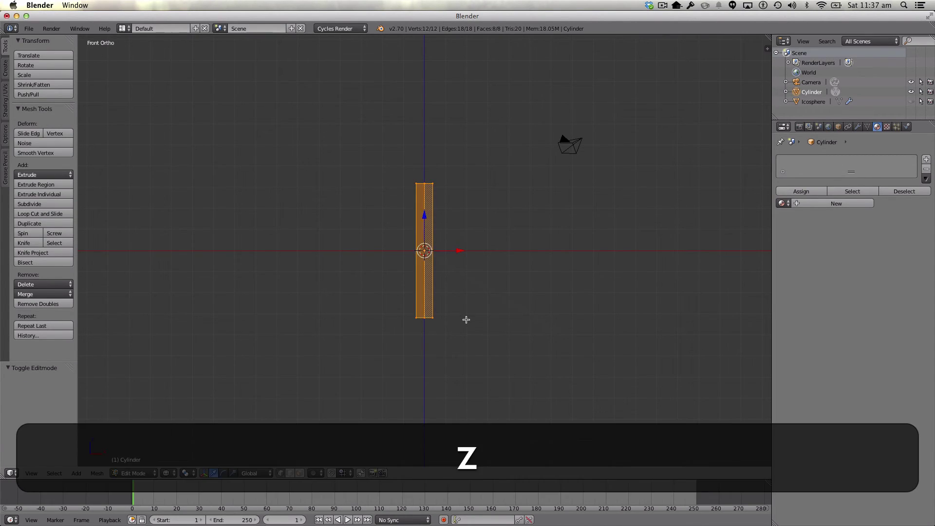
pyautogui.press('a')
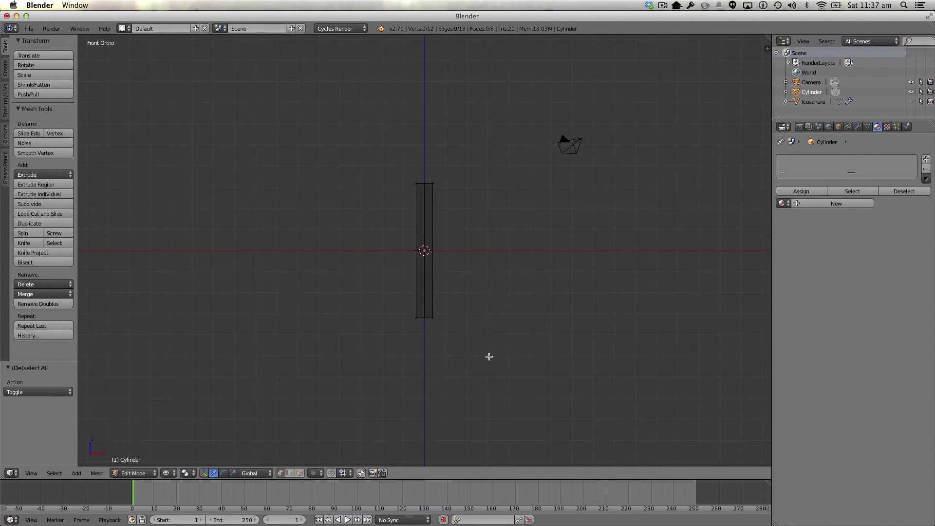
pyautogui.press('b')
pyautogui.moveTo(493, 360); pyautogui.dragTo(395, 316)
pyautogui.press('s')
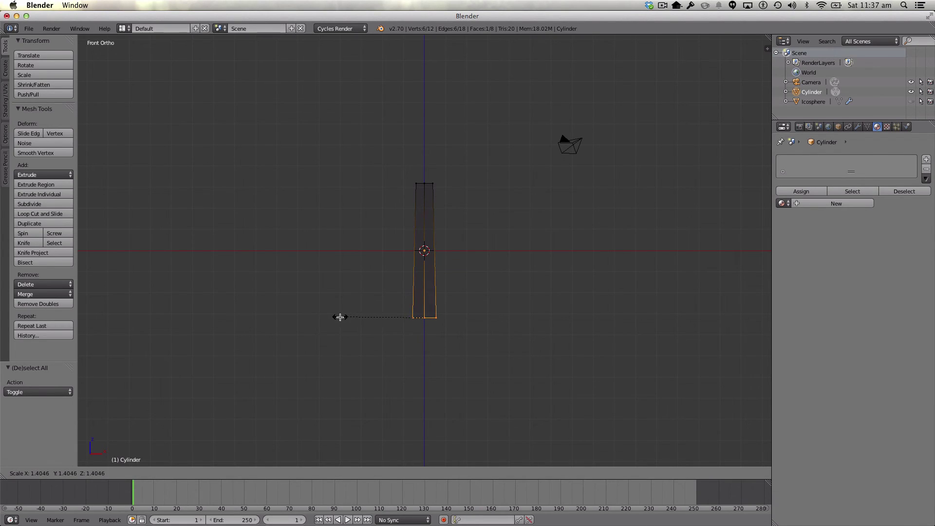
pyautogui.click(339, 318)
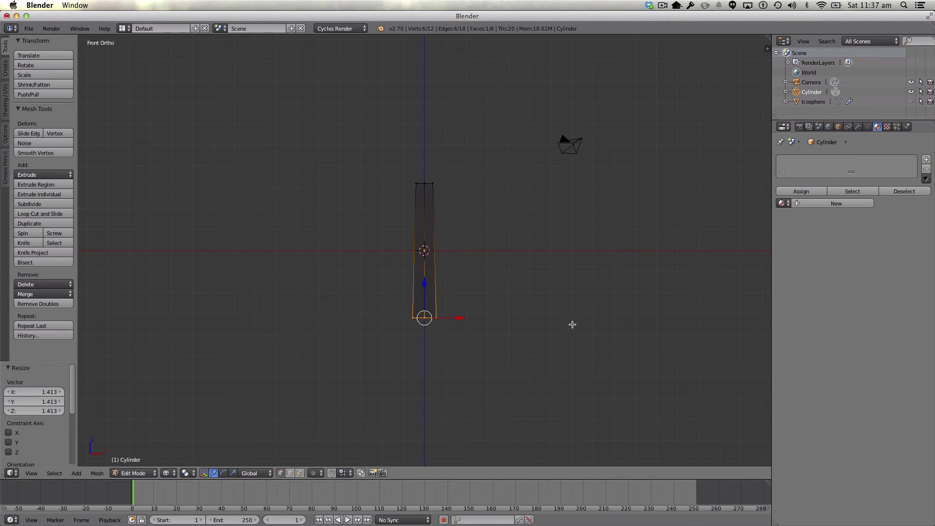
# Add a centred loop cut at the trunk's mid-height and scale it to 0.662.
pyautogui.press('a')
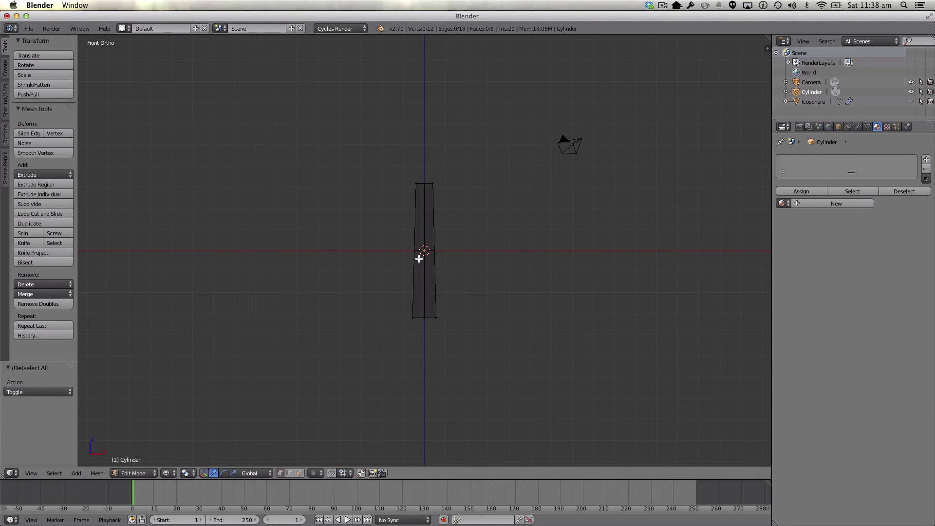
pyautogui.press('ctrl')
pyautogui.hotkey('ctrl', 'r')
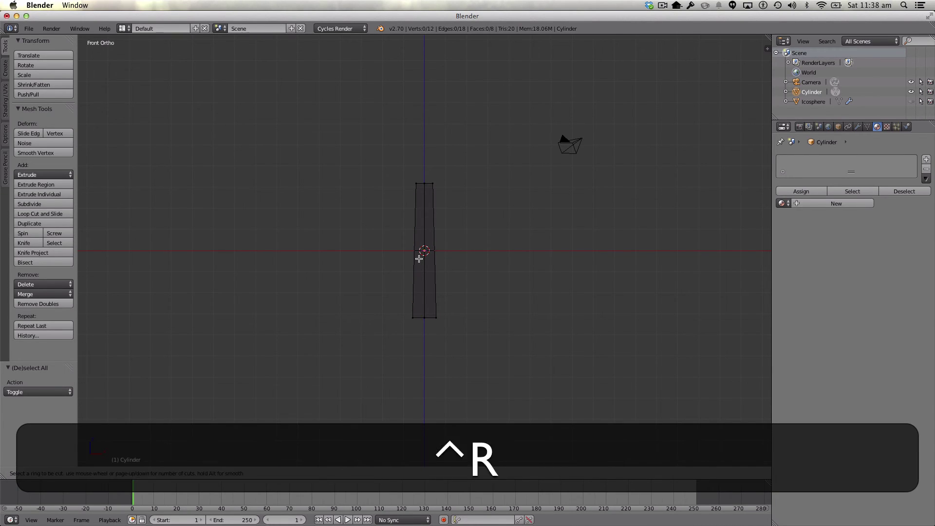
pyautogui.click(419, 259)
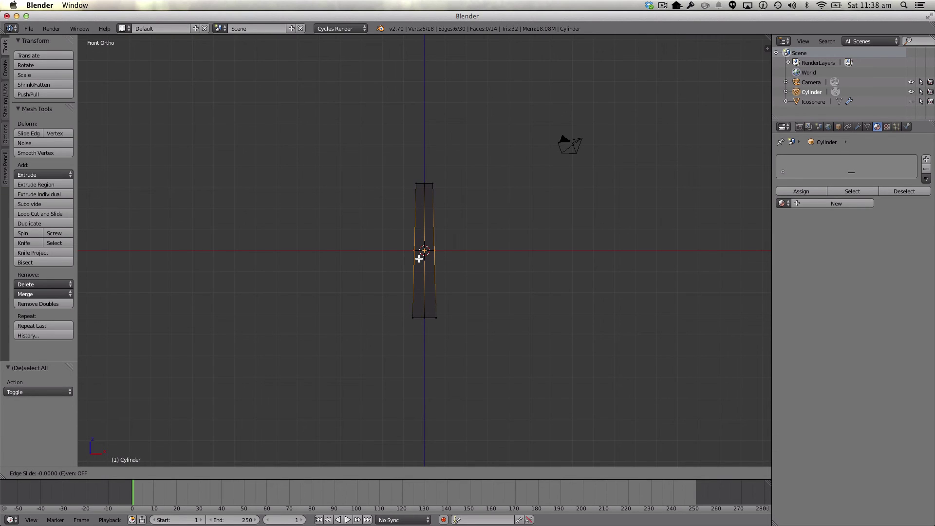
pyautogui.click(419, 259)
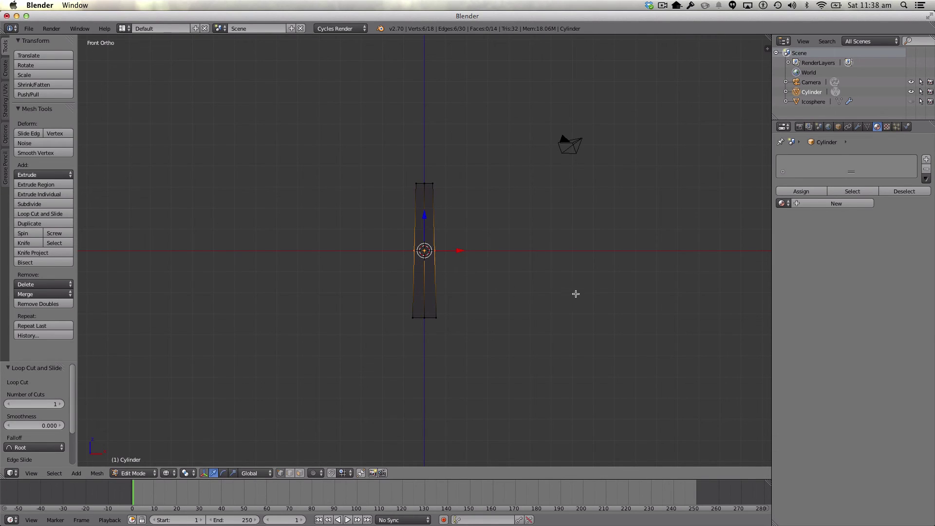
pyautogui.press('s')
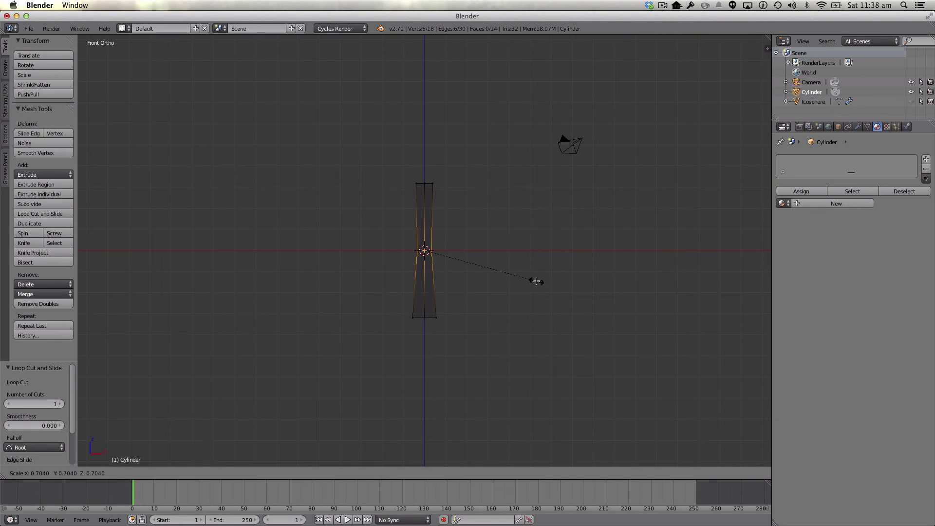
pyautogui.click(530, 279)
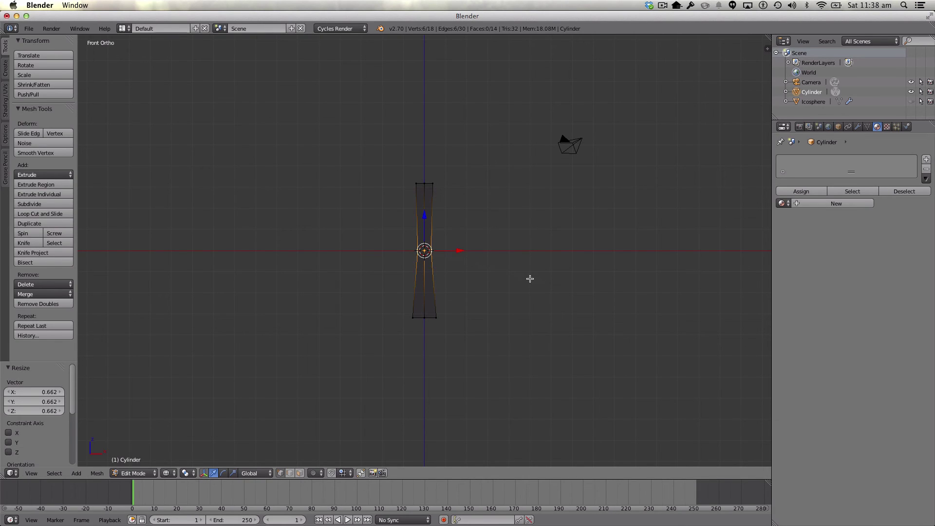
# Give the trunk a new dark brown material, then start eyedropping it into the viewport colour.
pyautogui.press('Tab')
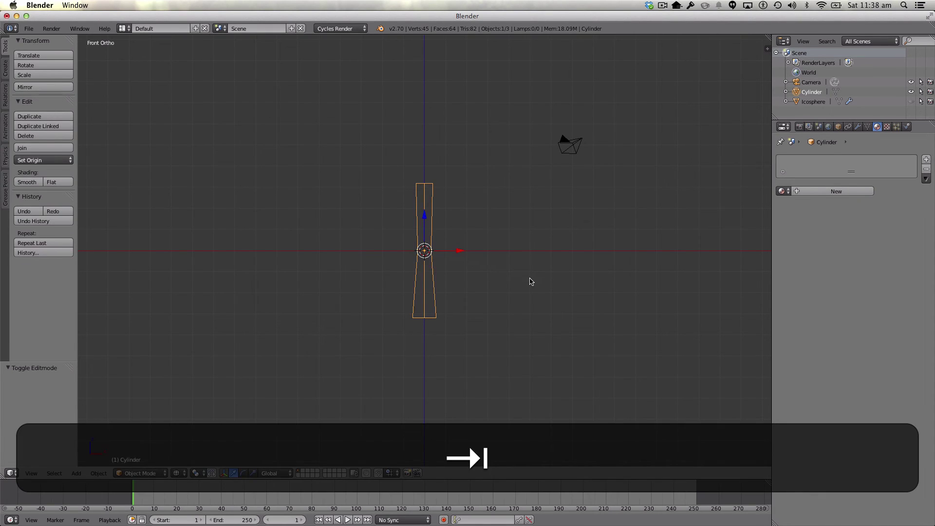
pyautogui.press('z')
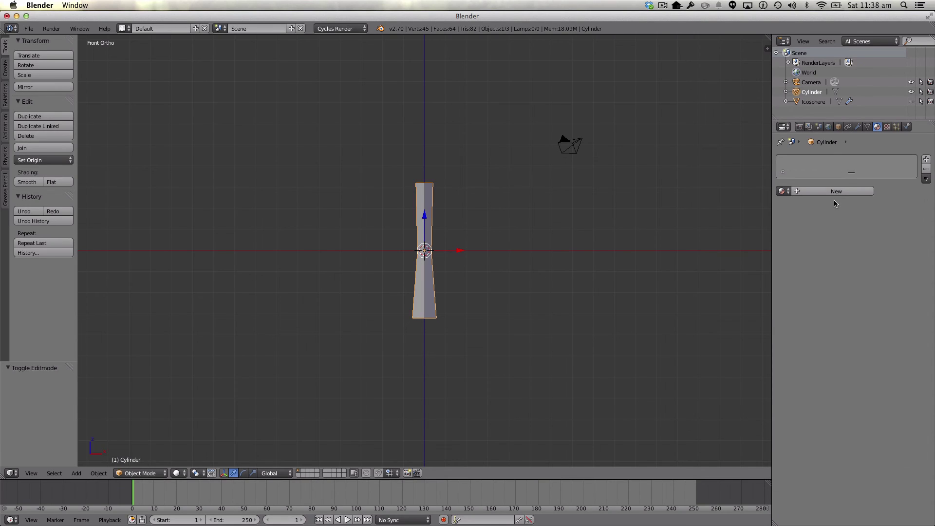
pyautogui.click(837, 192)
pyautogui.click(865, 262)
pyautogui.moveTo(854, 164); pyautogui.dragTo(862, 181)
pyautogui.click(913, 161)
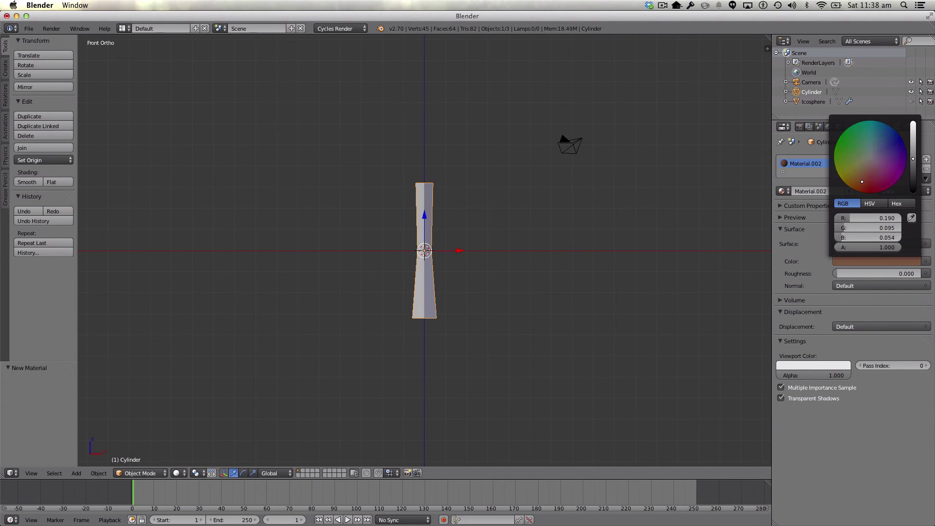
pyautogui.click(794, 366)
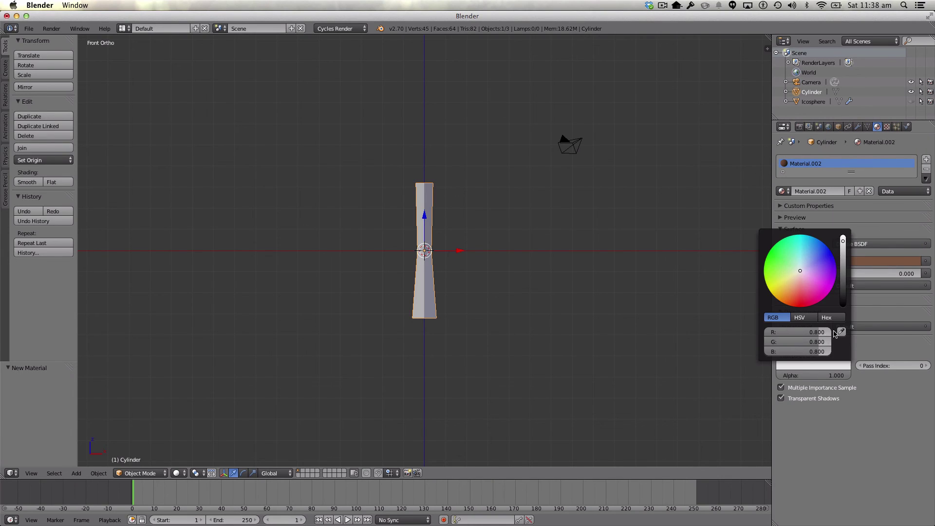
pyautogui.click(840, 333)
# Apply brown as the viewport colour, unhide the canopy, and shrink the trunk to 0.271 beneath it.
pyautogui.click(881, 259)
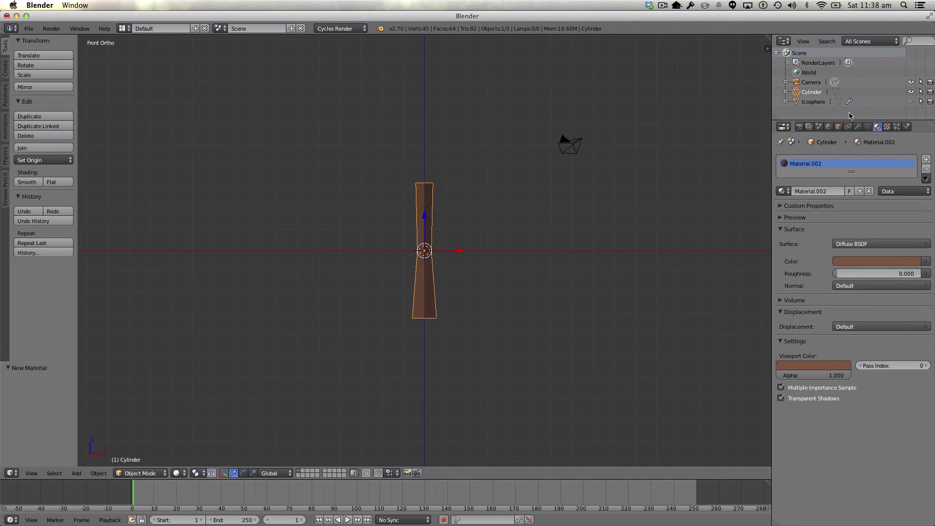
pyautogui.click(911, 101)
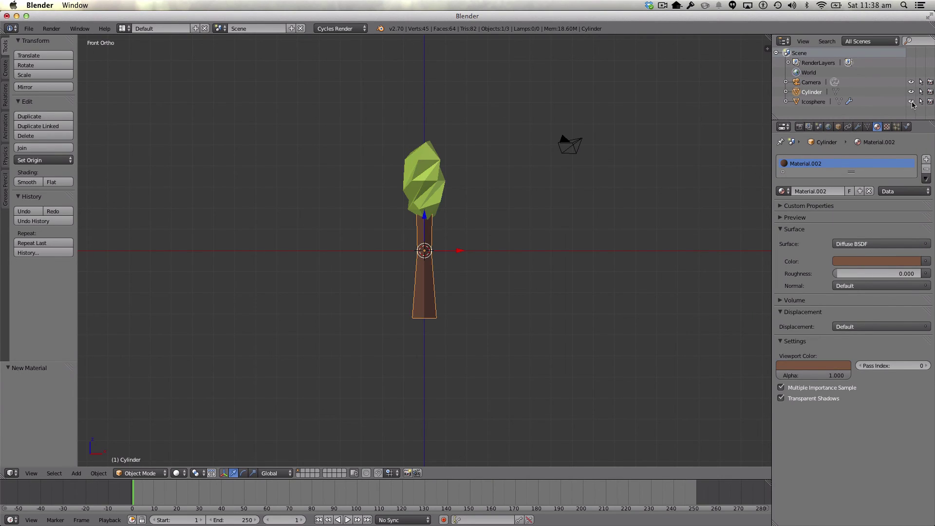
pyautogui.press('s')
pyautogui.click(447, 235)
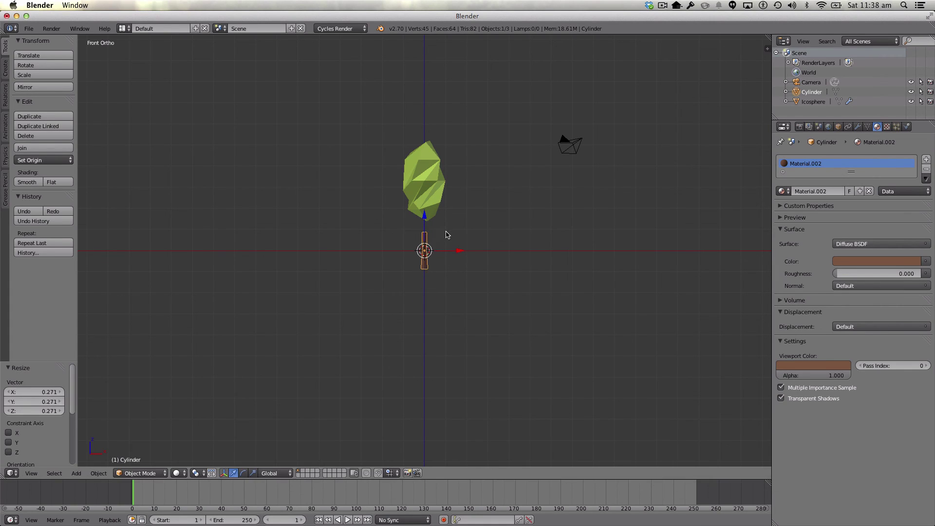
pyautogui.press('g')
pyautogui.press('z')
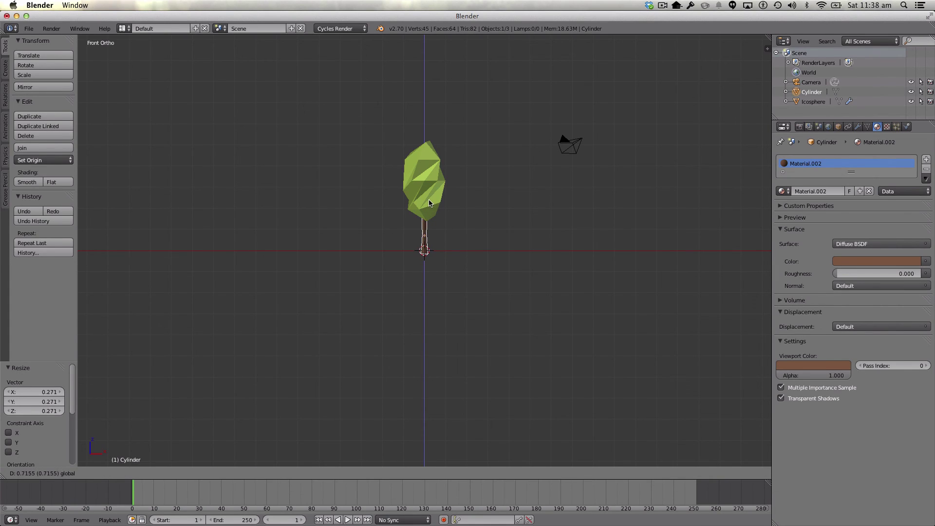
pyautogui.click(430, 201)
# Enlarge the trunk to 1.167, nudge it slightly, and widen it along the X axis.
pyautogui.press('s')
pyautogui.click(509, 222)
pyautogui.moveTo(461, 234); pyautogui.dragTo(461, 237)
pyautogui.press('s')
pyautogui.press('x')
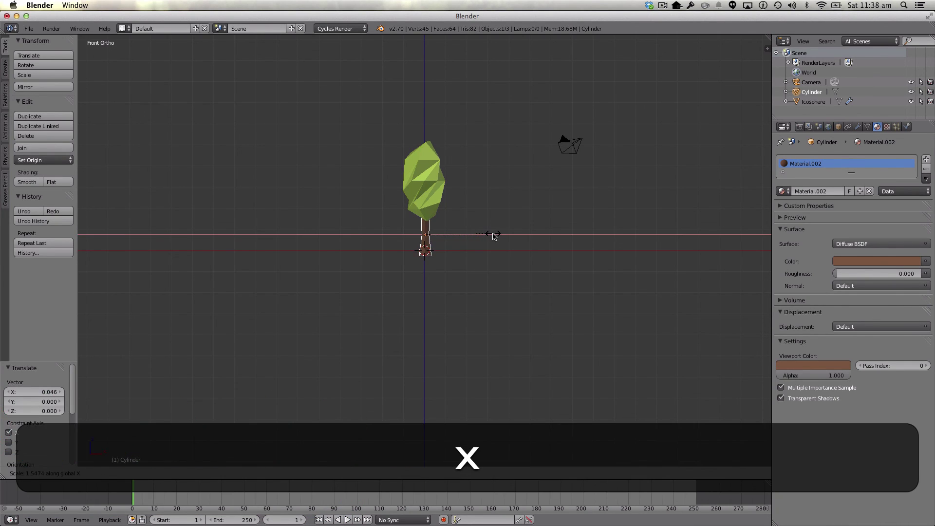
pyautogui.click(490, 234)
# Widen the trunk 1.247 along Y, then return to the front orthographic view.
pyautogui.moveTo(490, 234); pyautogui.dragTo(367, 283, button='middle')
pyautogui.press('s')
pyautogui.press('y')
pyautogui.click(342, 272)
pyautogui.click(34, 474)
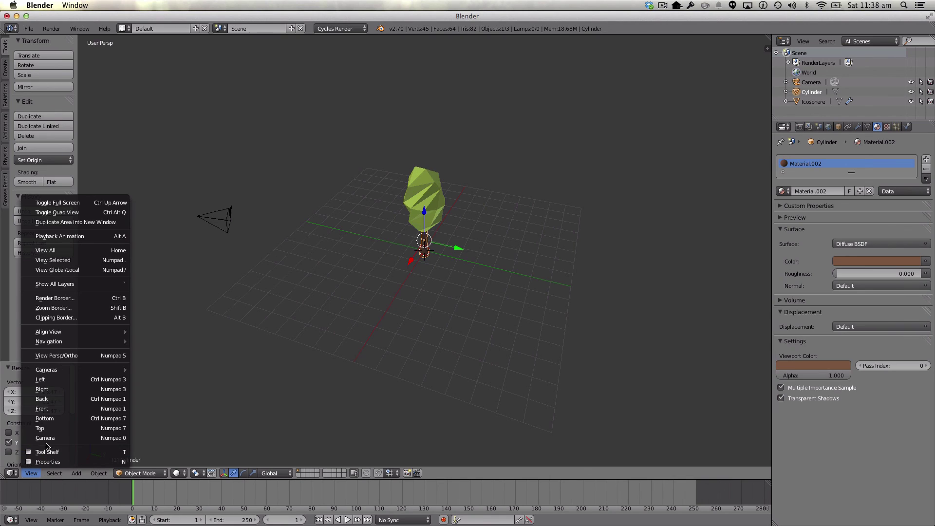
pyautogui.click(52, 410)
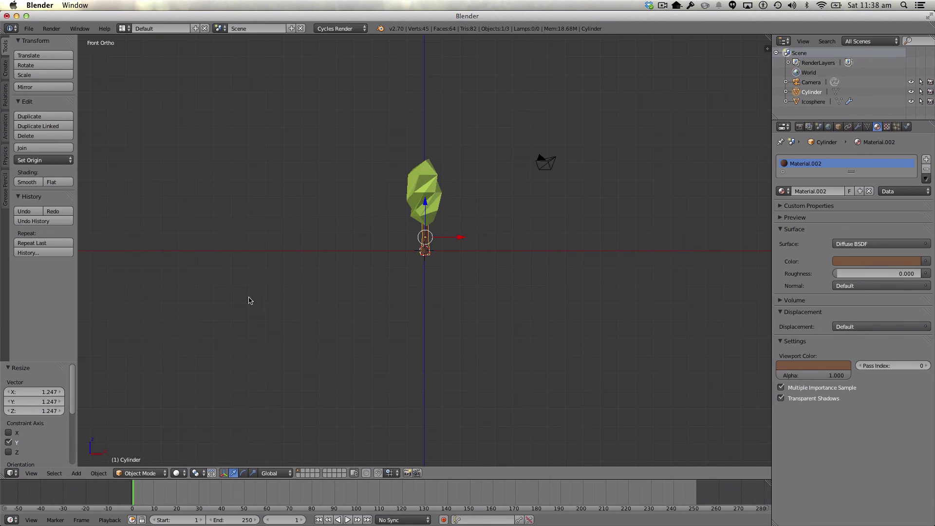
# Lower the canopy 0.249 along Z onto the trunk and nudge it slightly along X.
pyautogui.rightClick(424, 199)
pyautogui.press('g')
pyautogui.press('z')
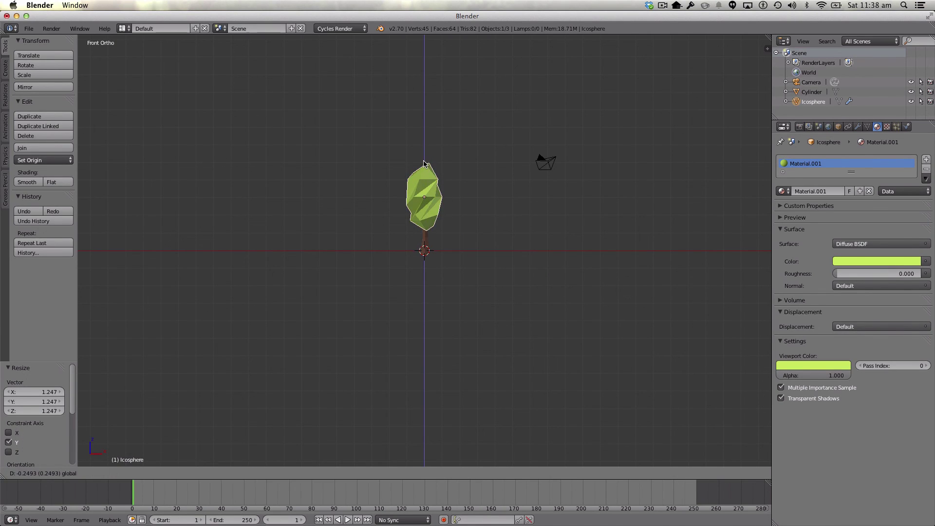
pyautogui.click(424, 164)
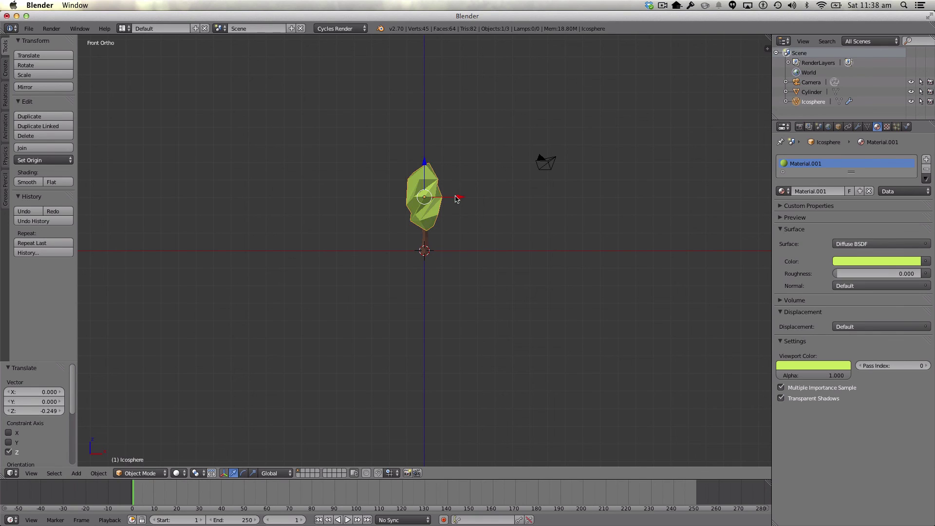
pyautogui.moveTo(456, 198); pyautogui.dragTo(458, 198)
# Try shrinking the canopy to 0.950, undo it, and orbit to view the tree in perspective.
pyautogui.press('s')
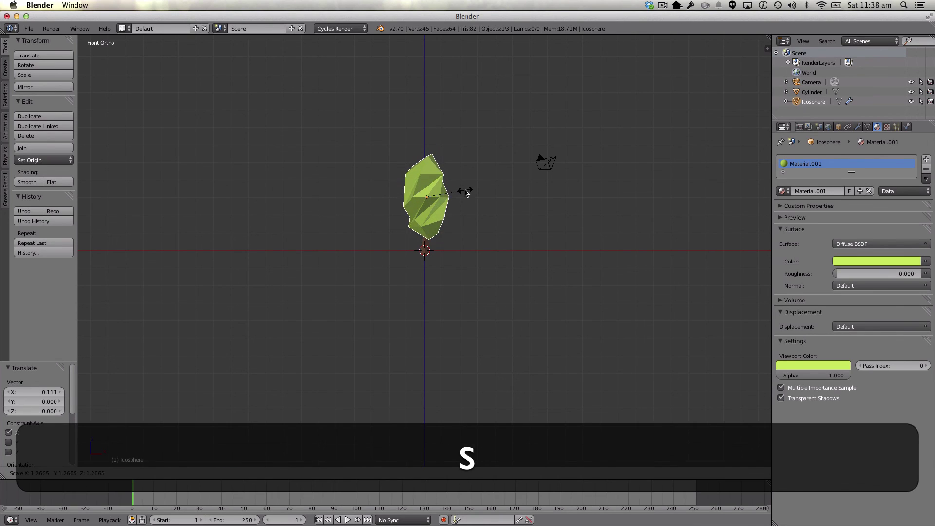
pyautogui.click(455, 193)
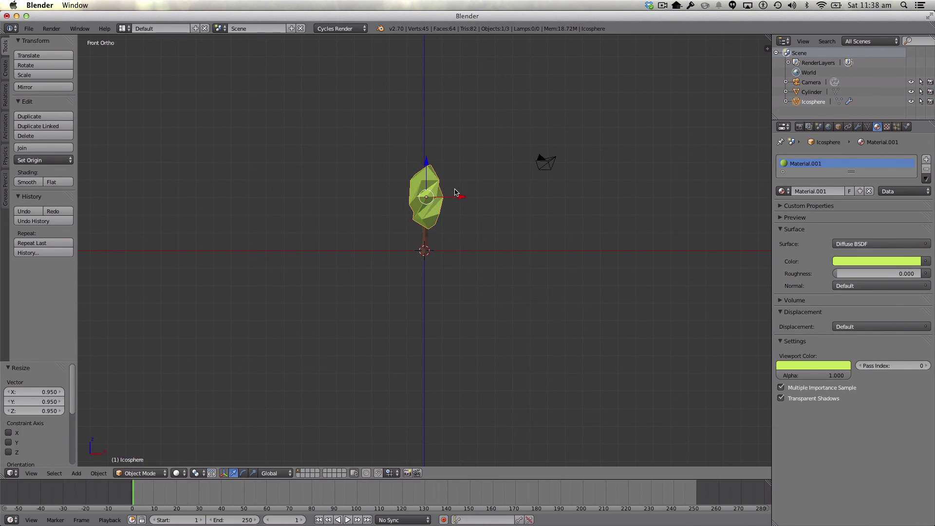
pyautogui.hotkey('ctrl', 'z')
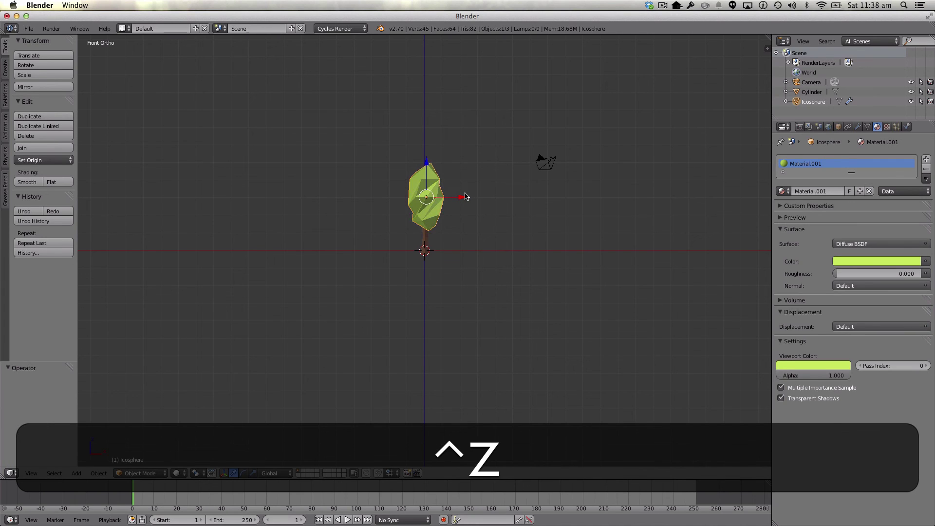
pyautogui.moveTo(492, 211); pyautogui.dragTo(213, 230, button='middle')
pyautogui.scroll(1, 213, 231)
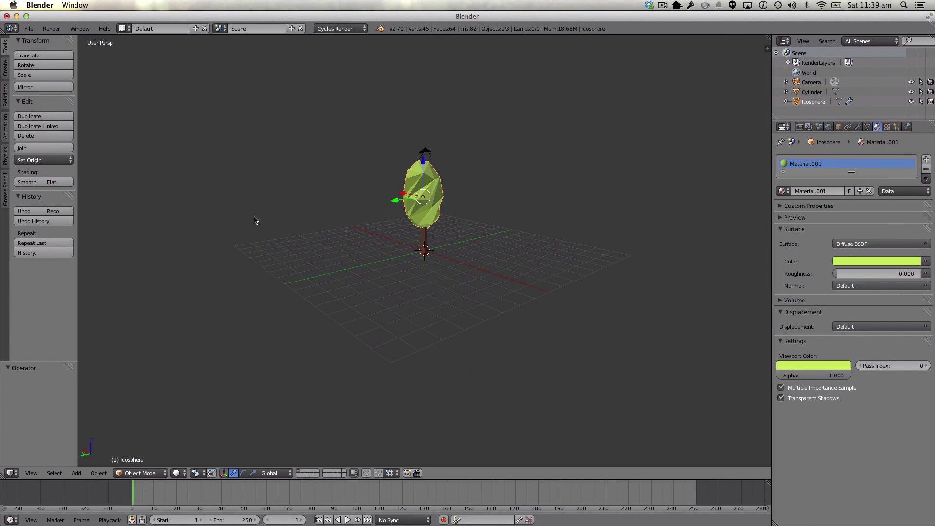